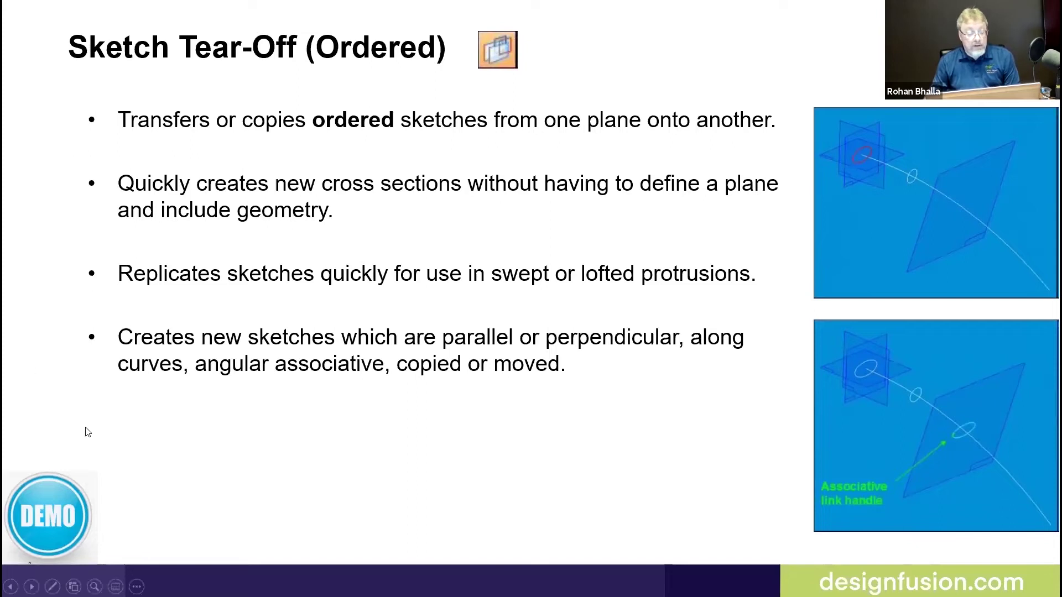
Leave the Sketch Tear-Off slide for the Solid Edge demo showing tearoff.par
left_click(110, 507)
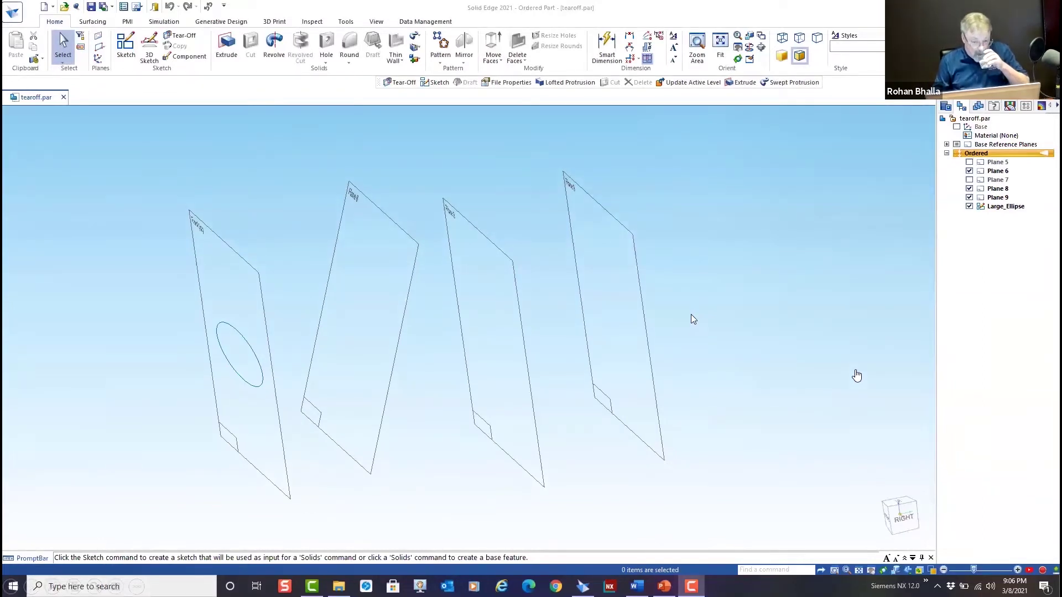
Tear off Large_Ellipse onto Plane 6 as a non-associative copy, creating Sketch 19
middle_click_drag(748, 339, 782, 327)
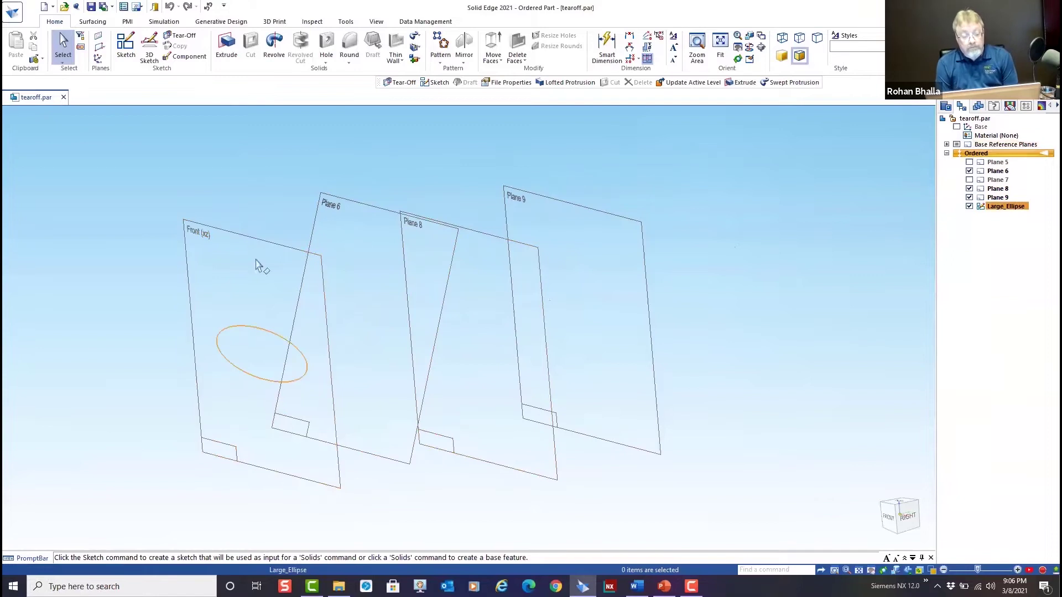
left_click(184, 37)
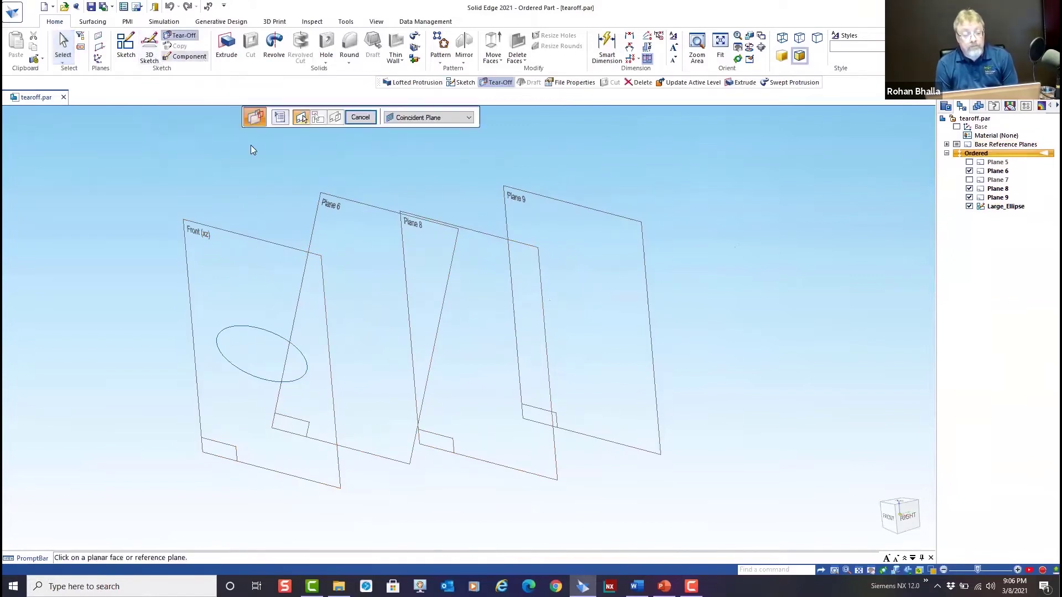
left_click(280, 118)
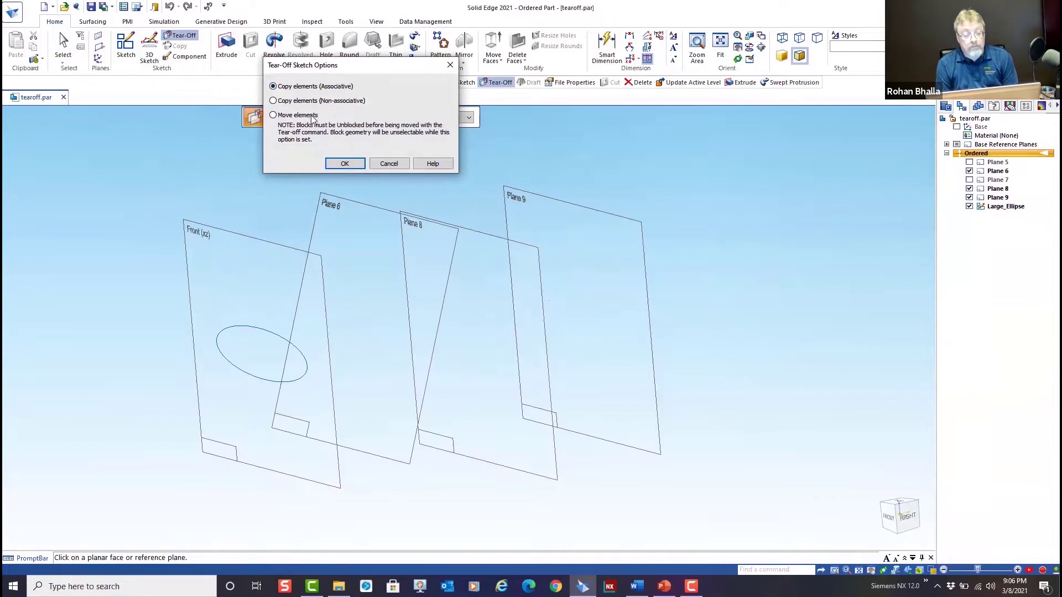
left_click(273, 101)
left_click(345, 165)
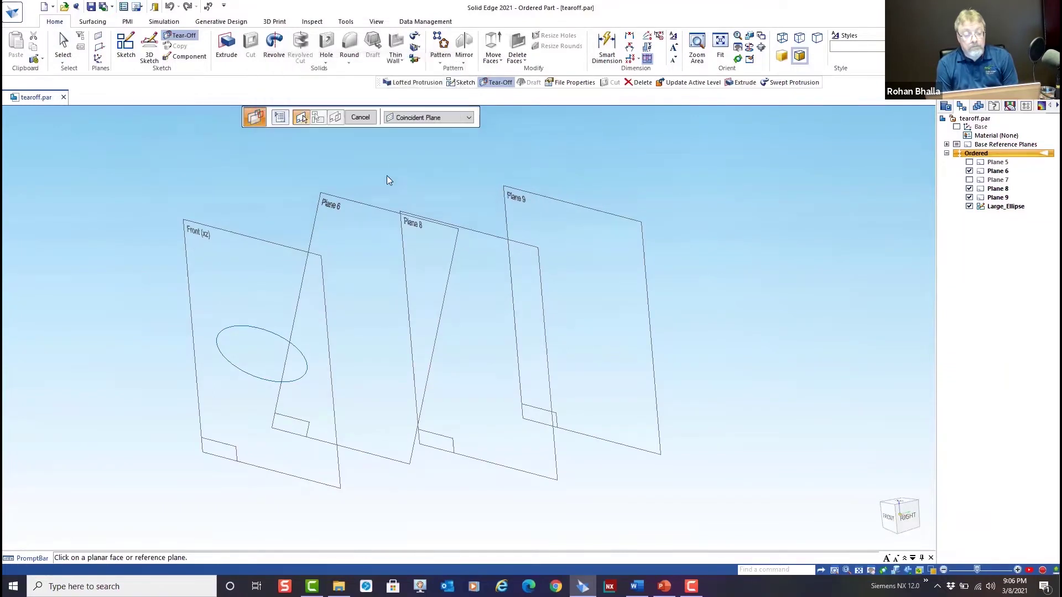
left_click(355, 203)
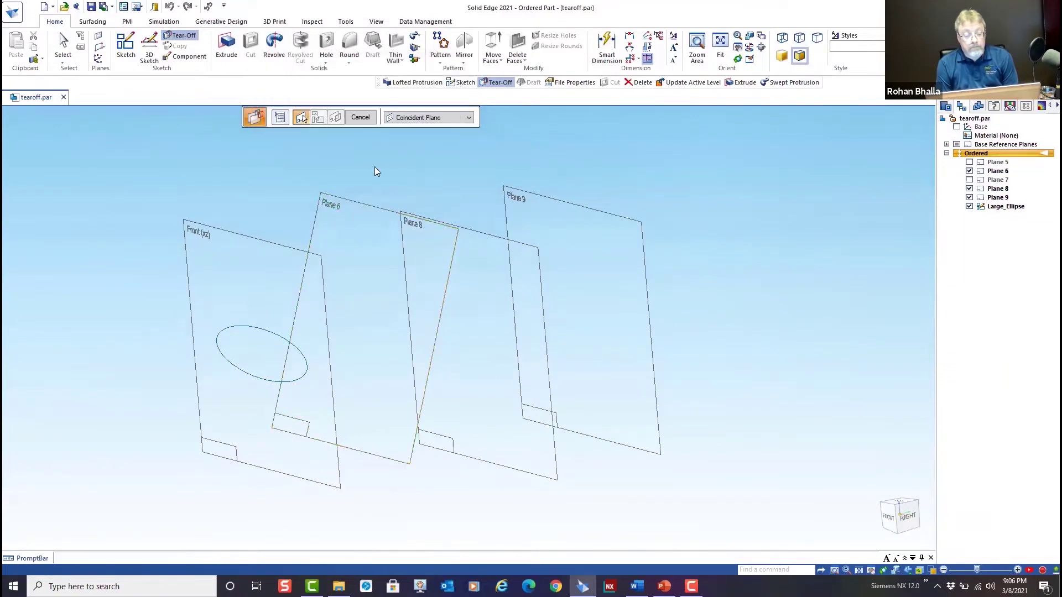
left_click(241, 329)
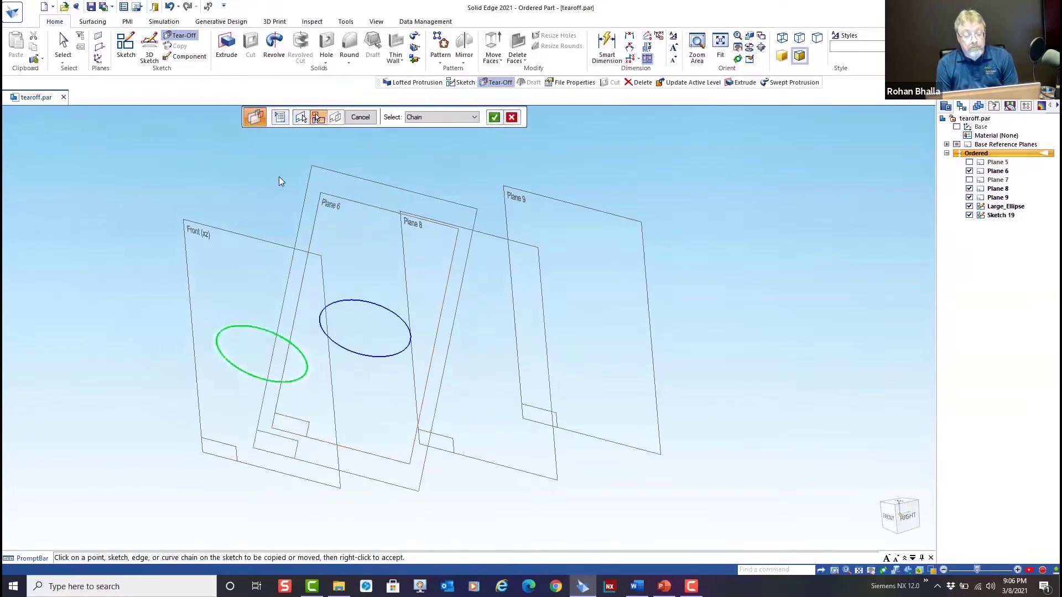
left_click(494, 118)
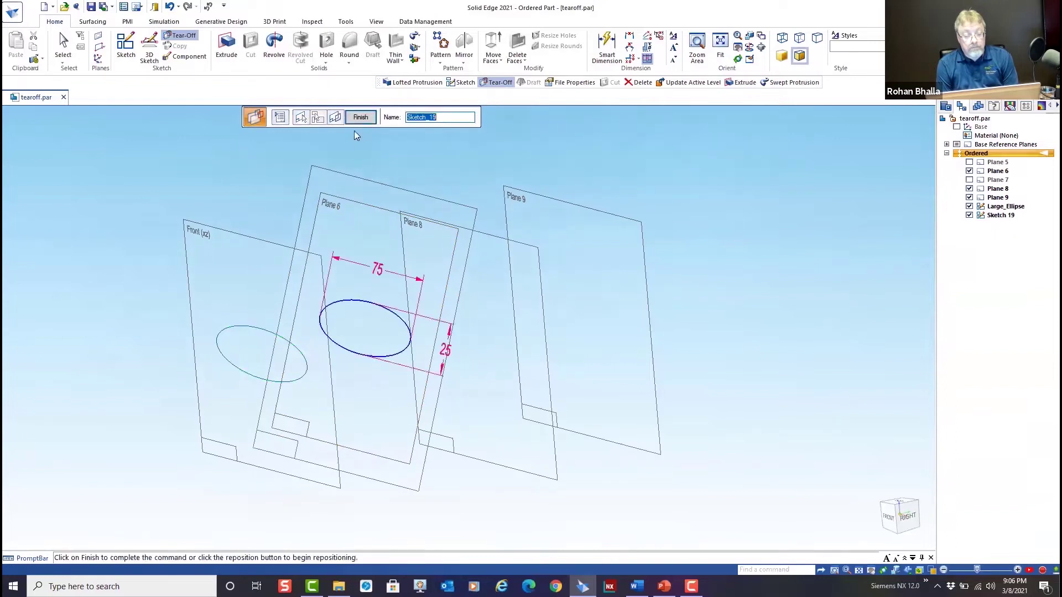
left_click(359, 117)
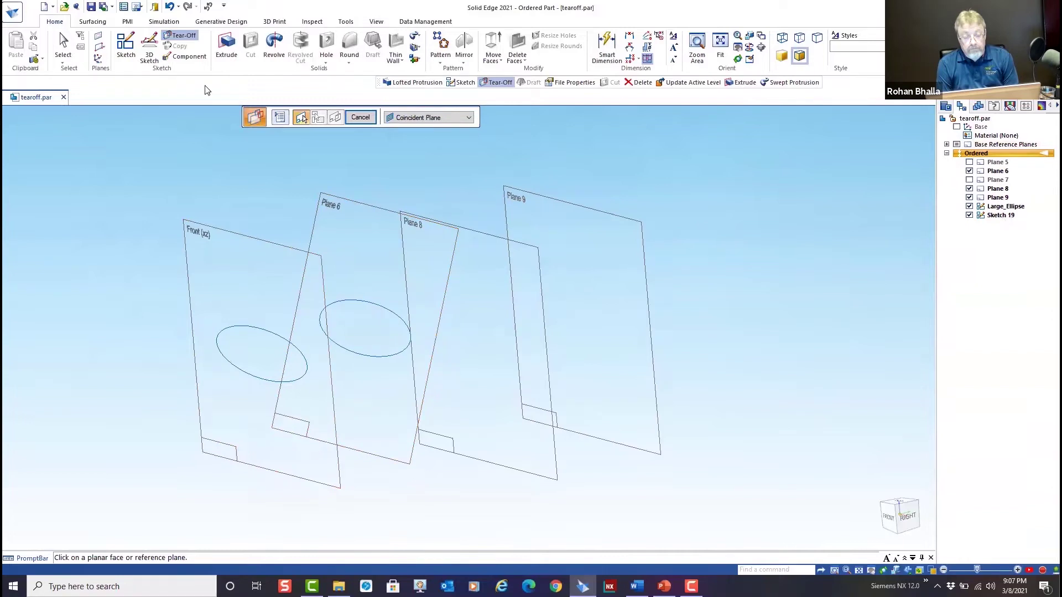
left_click(64, 45)
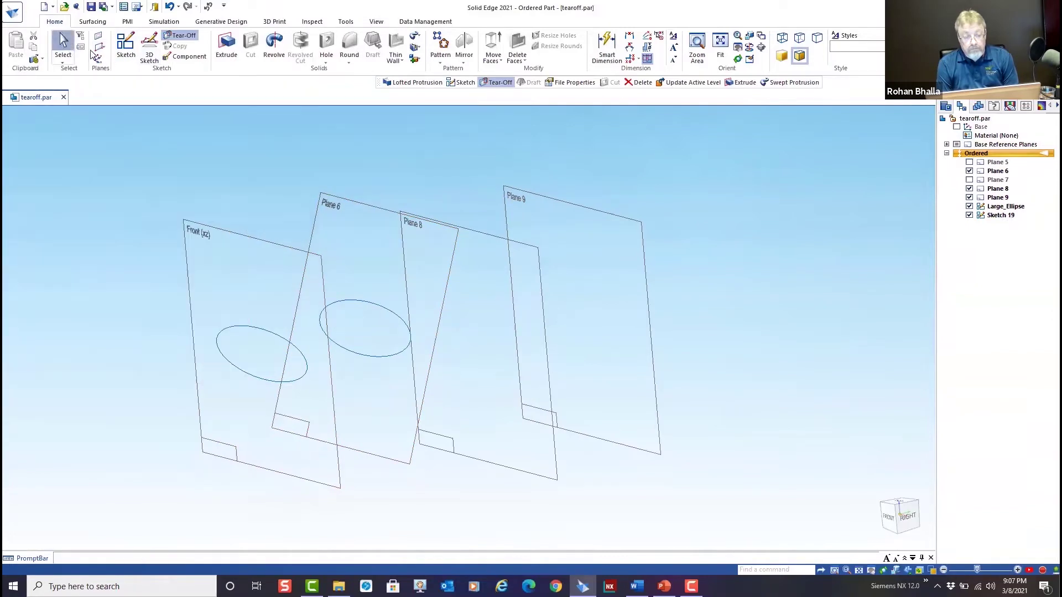
In Sketch 19, change the ellipse dimensions from 75 to 50 and 25 to 15
left_click(1000, 215)
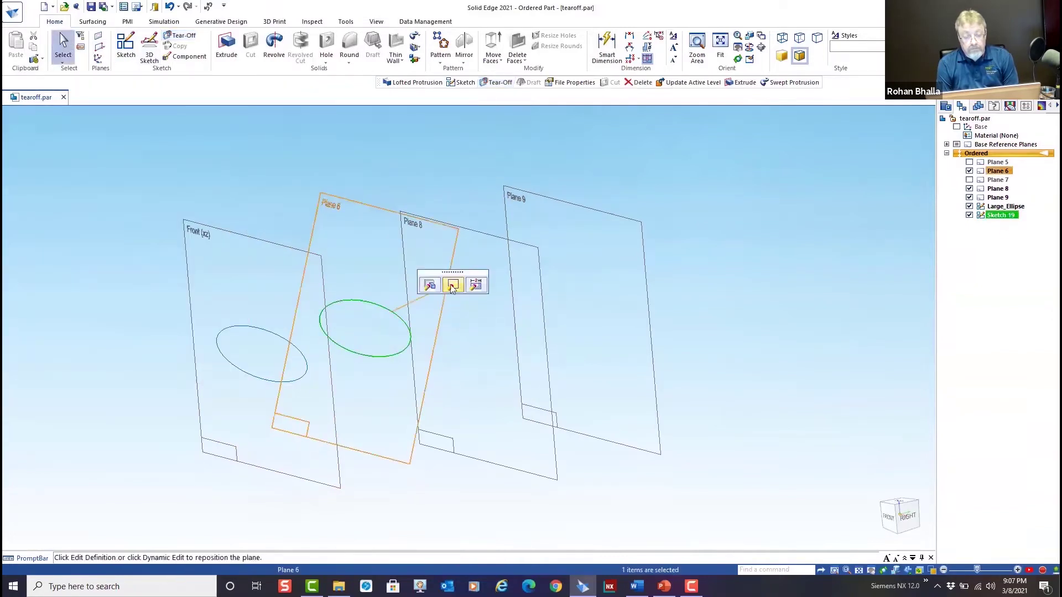
left_click(452, 285)
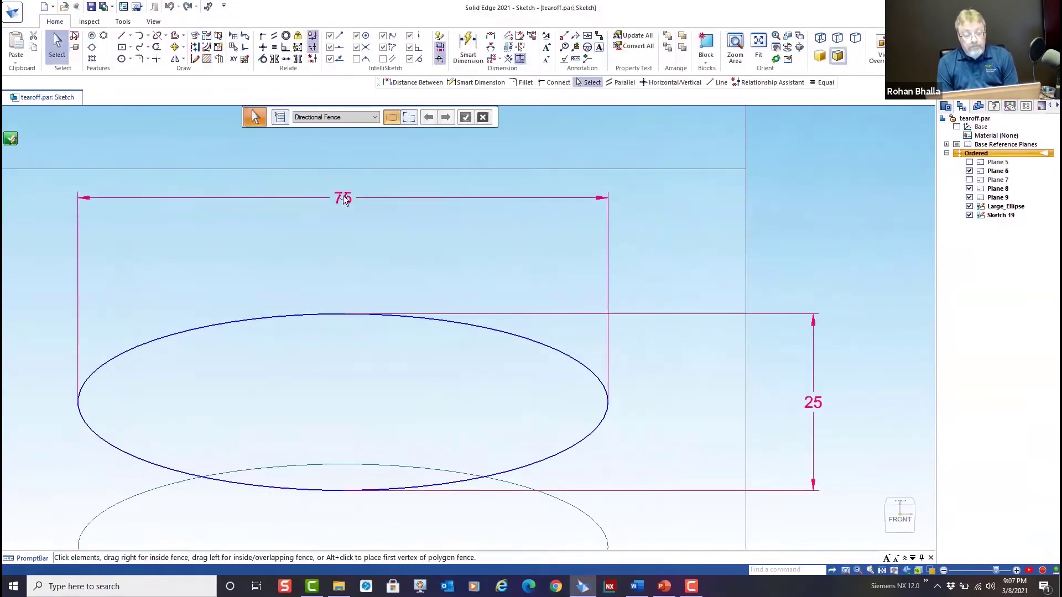
left_click(342, 198)
type("5")
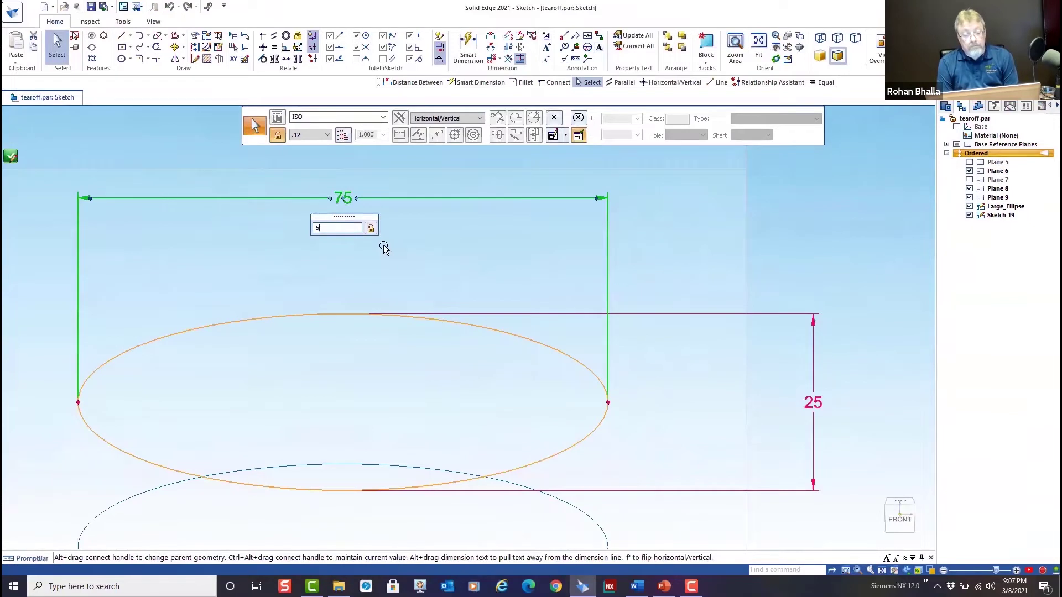
type("0")
key("Return")
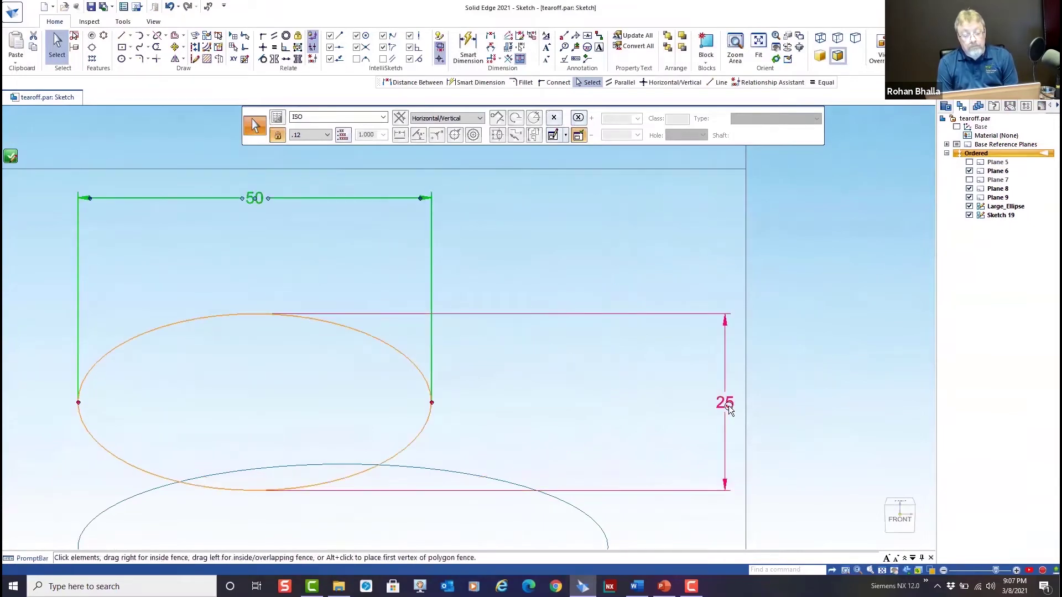
left_click(728, 408)
type("15")
key("Return")
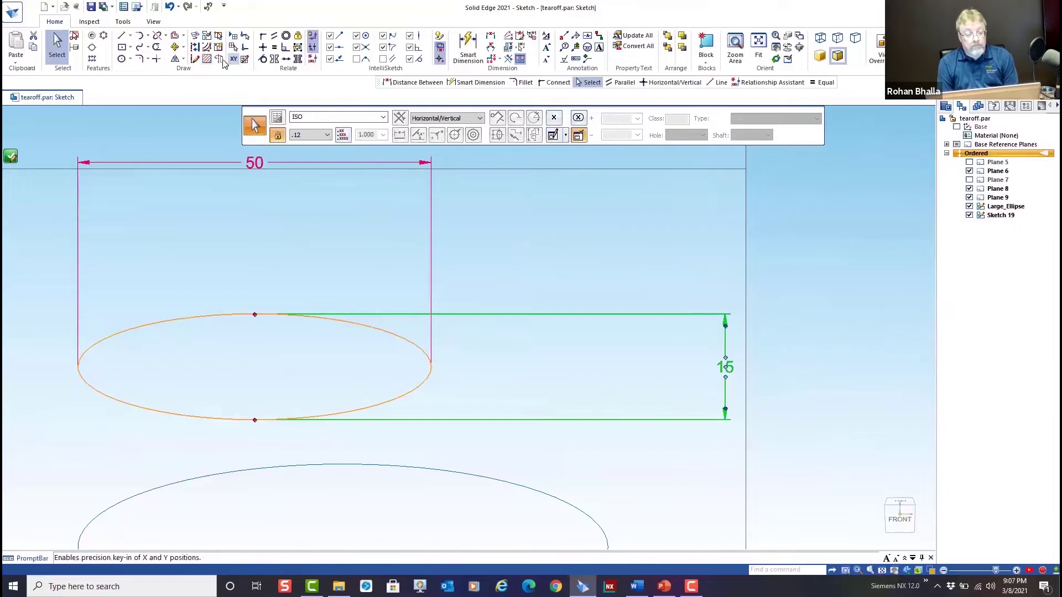
Vertically align the small ellipse's centre with the large ellipse's centre, then close the sketch
left_click(263, 48)
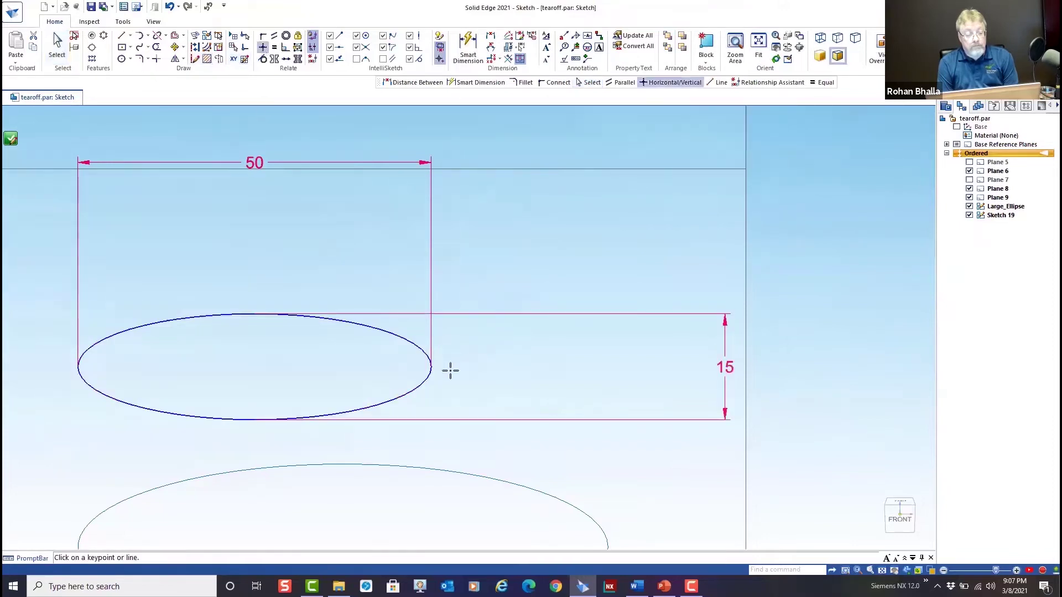
left_click(254, 367)
scroll(420, 434, "down", 3)
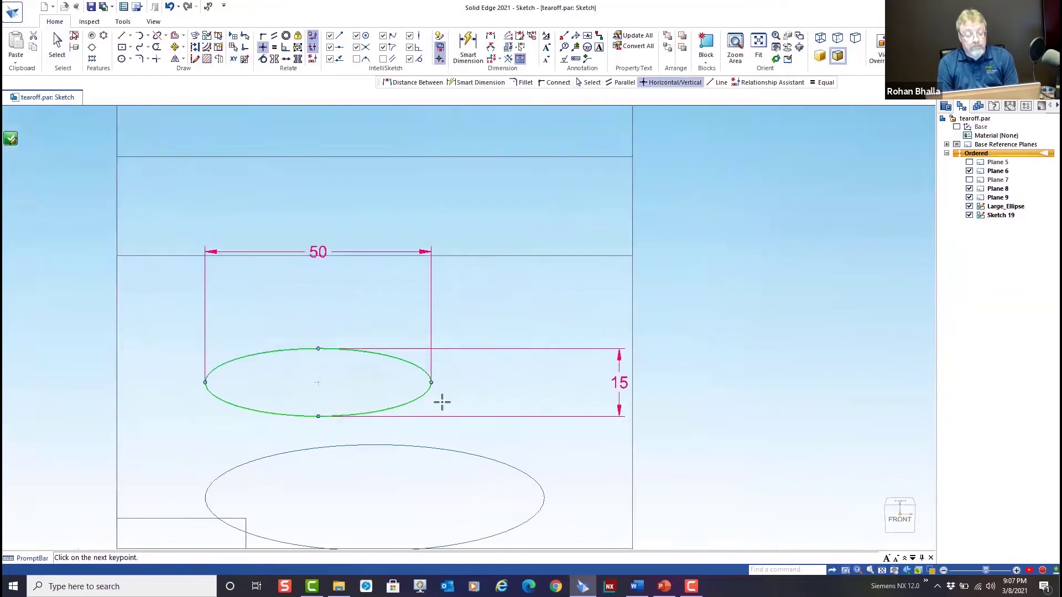
left_click(387, 478)
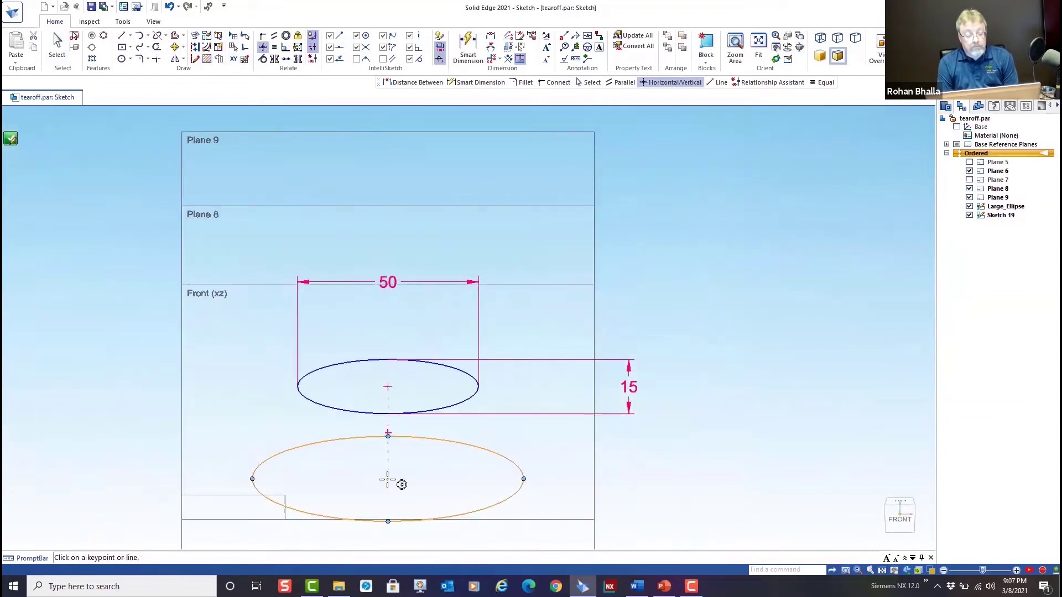
left_click(17, 141)
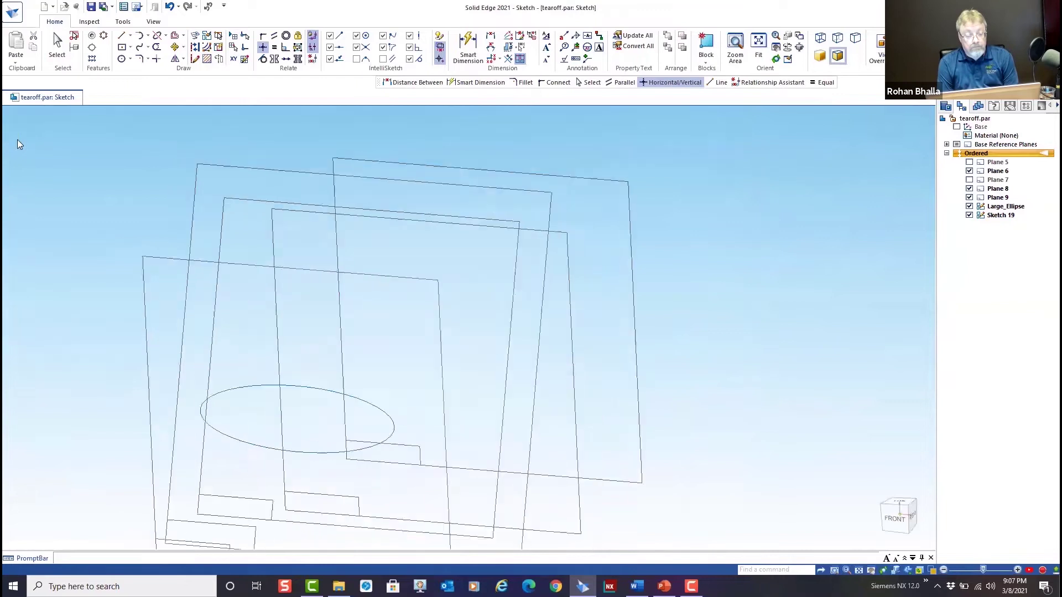
left_click(329, 119)
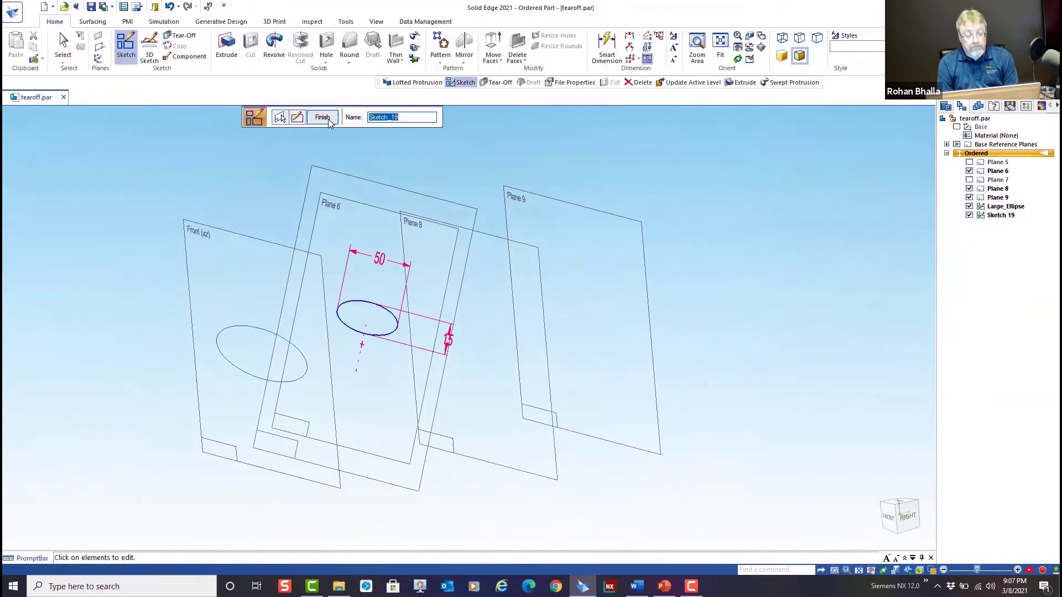
Tear off the small ellipse onto Plane 8 as Sketch 20
left_click(689, 209)
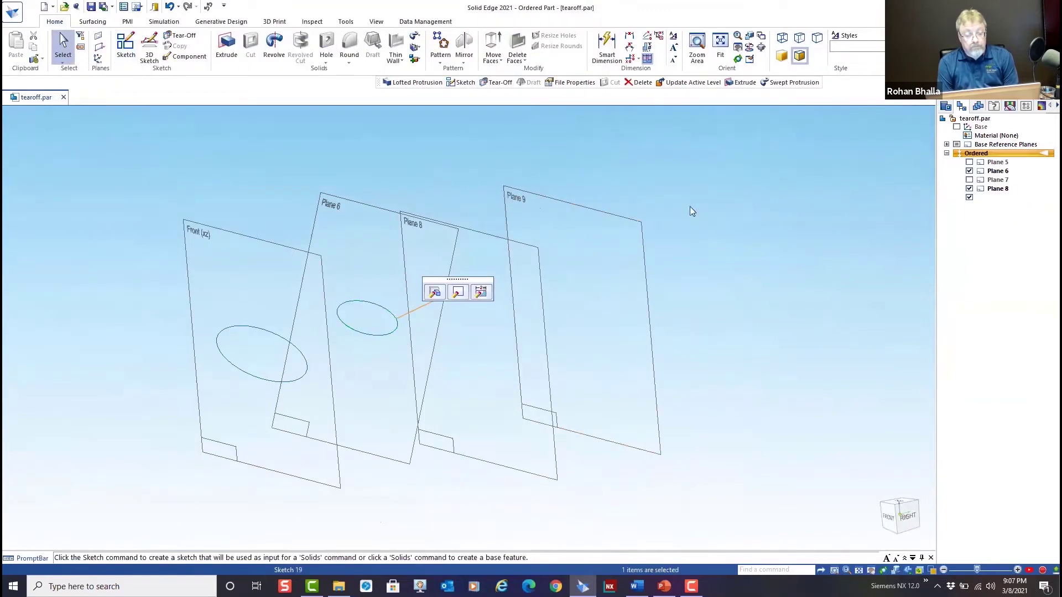
left_click(182, 38)
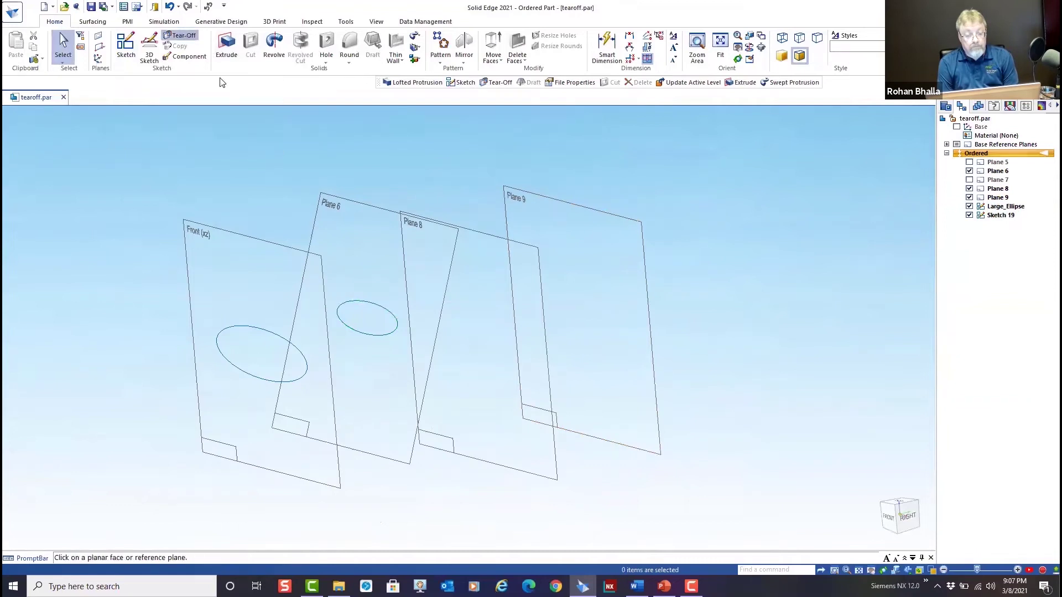
left_click(490, 237)
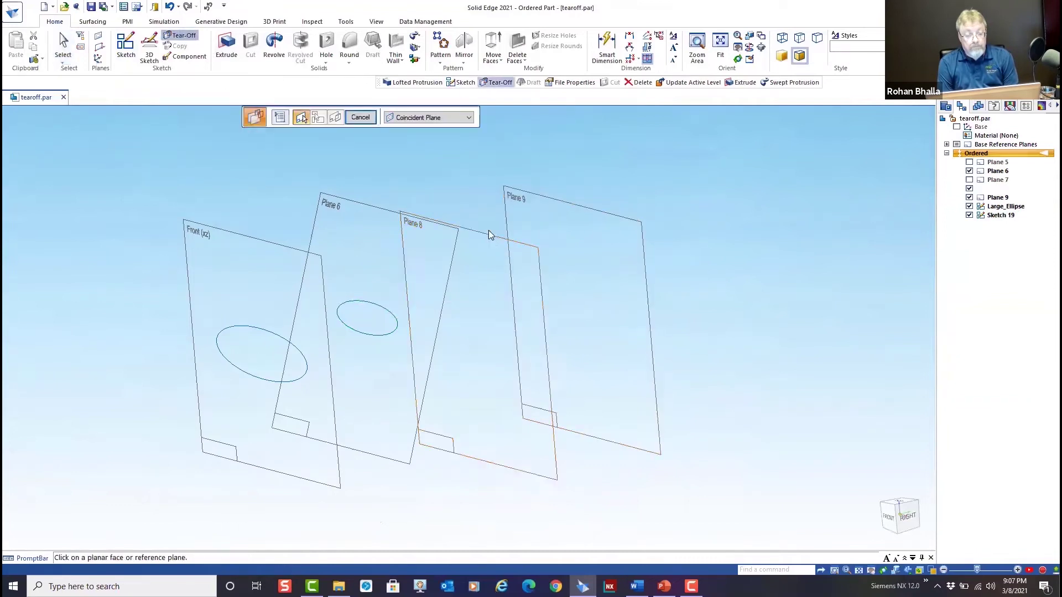
left_click(380, 310)
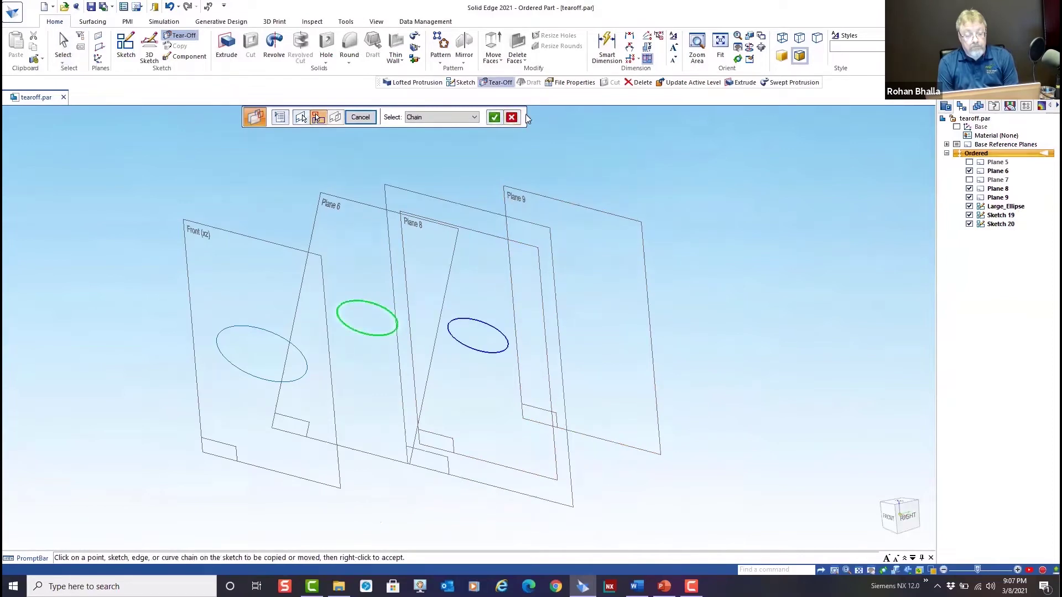
left_click(494, 118)
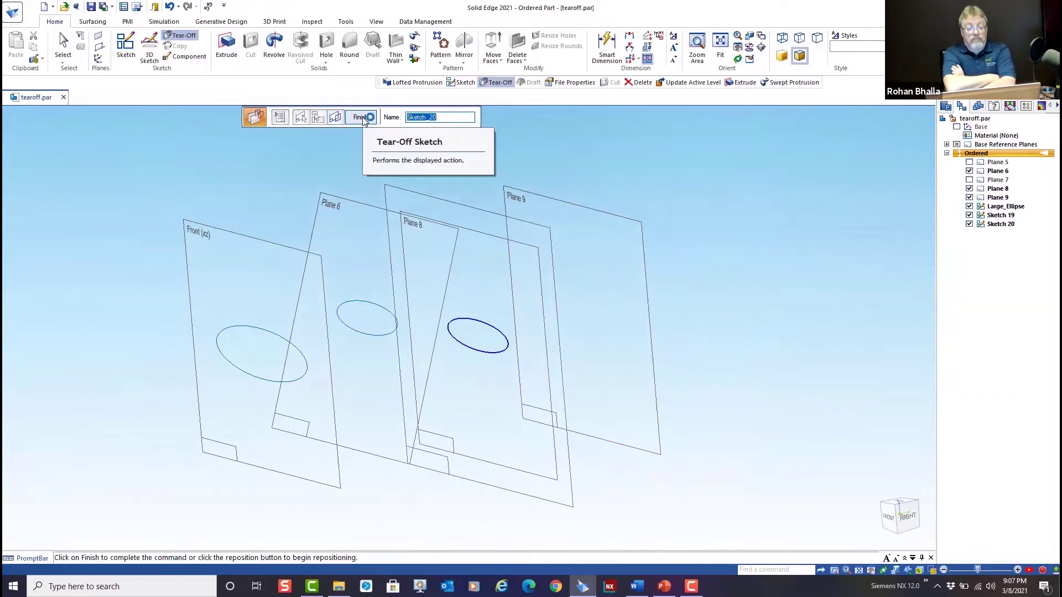
left_click(368, 120)
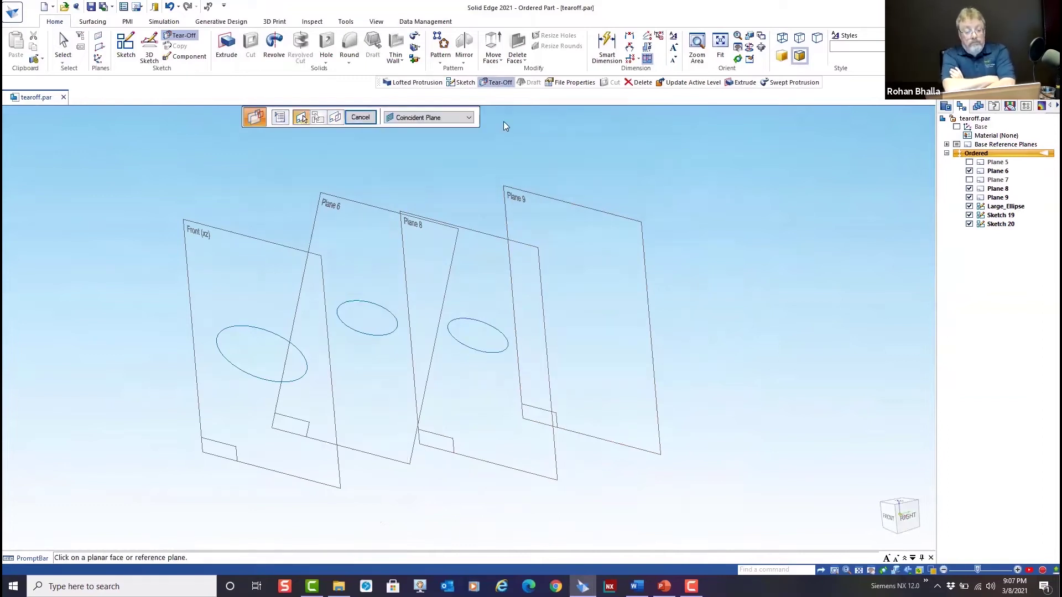
Tear off Large_Ellipse associatively onto Plane 9 as Sketch 21
left_click(186, 37)
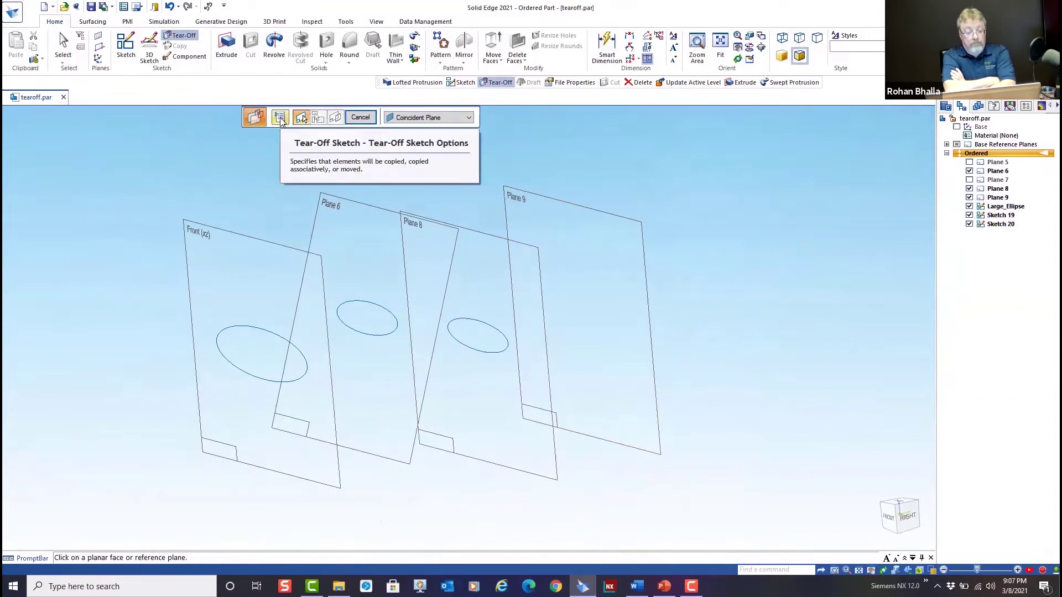
left_click(280, 117)
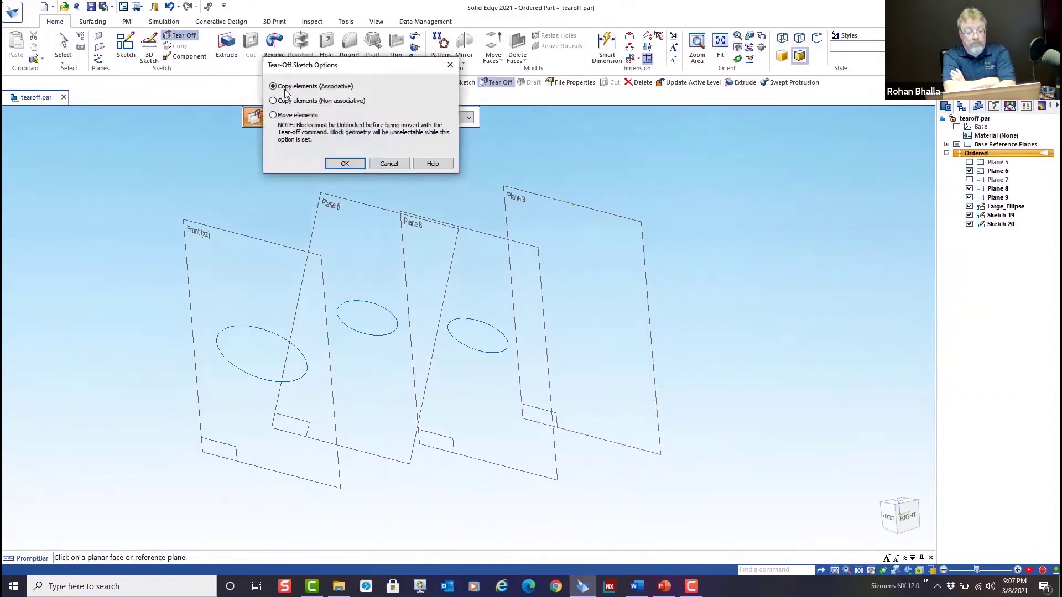
left_click(345, 164)
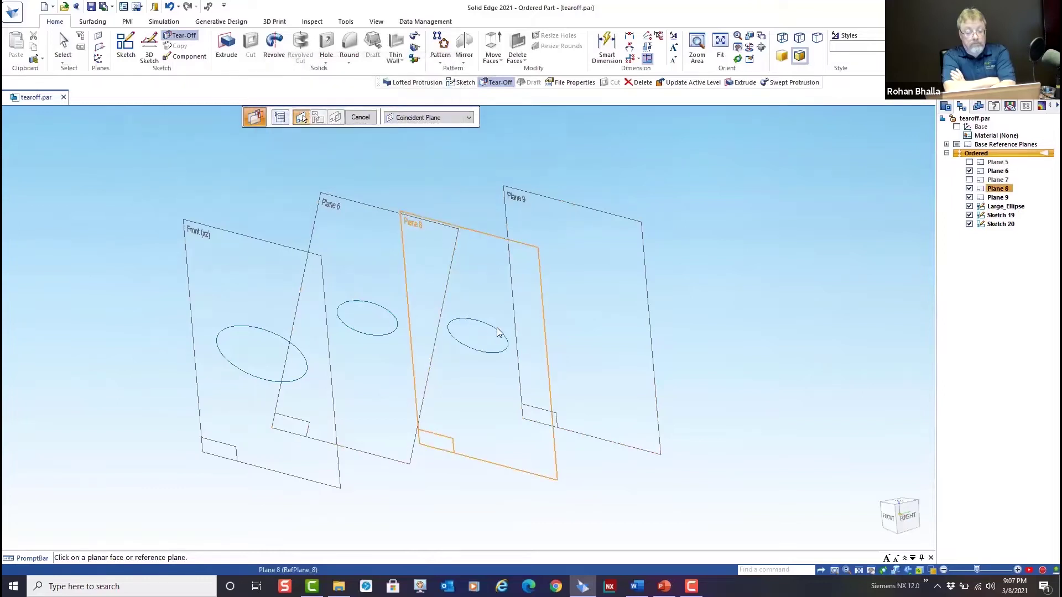
left_click(383, 313)
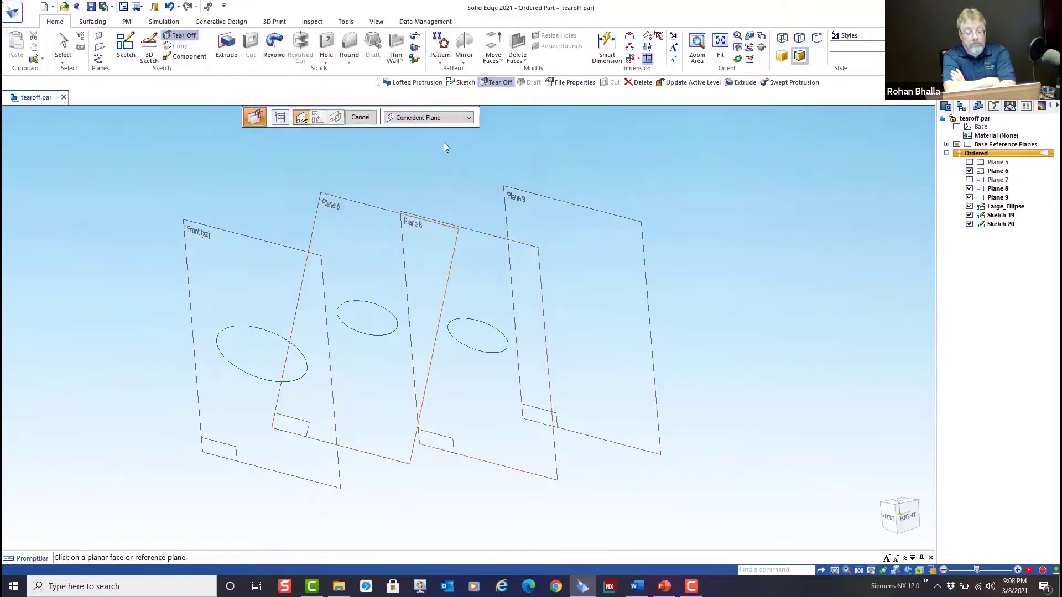
left_click(582, 206)
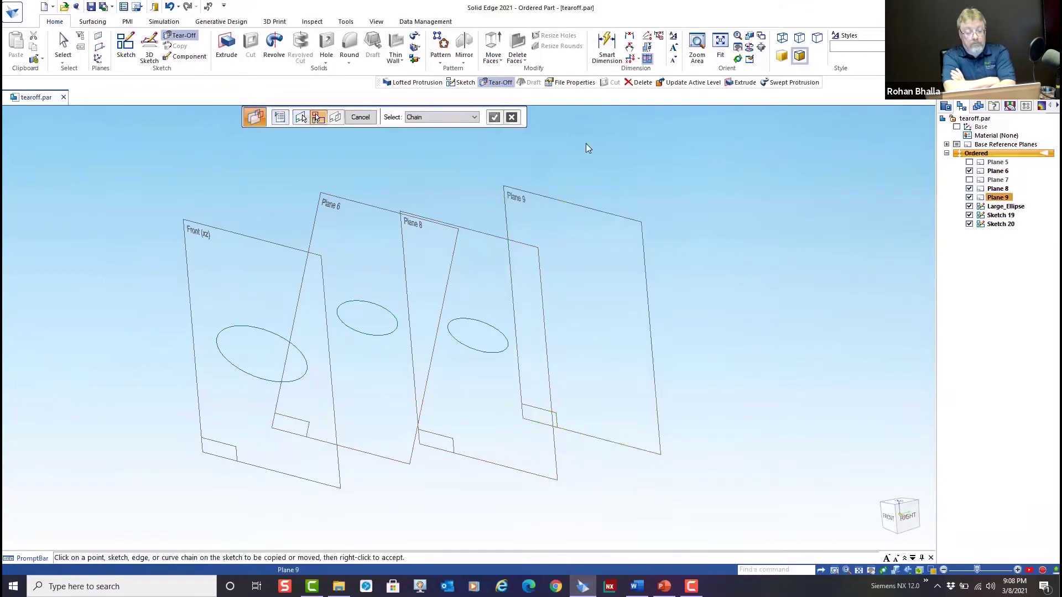
left_click(254, 332)
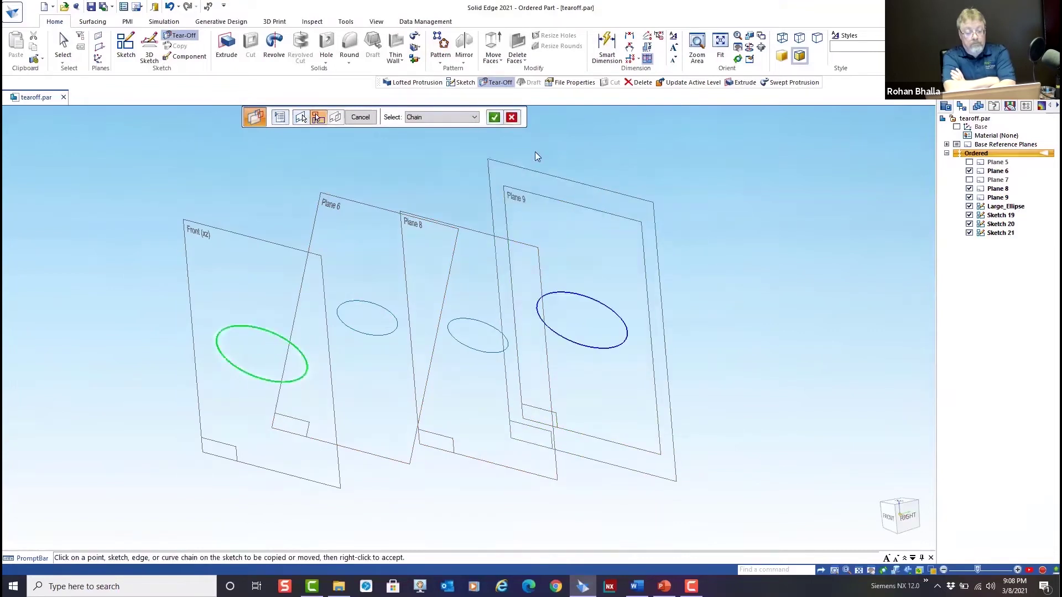
left_click(493, 117)
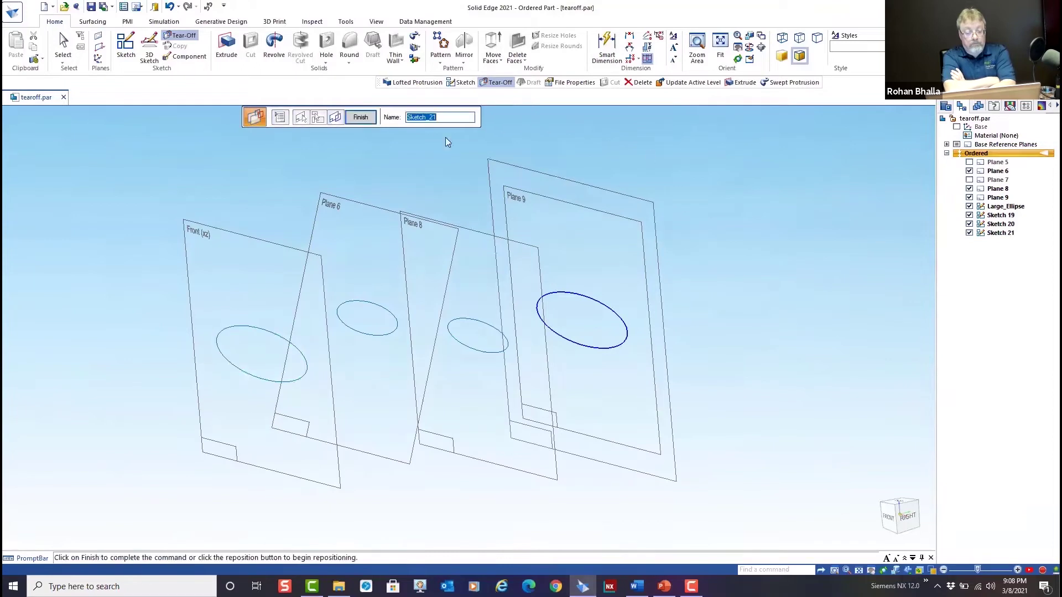
left_click(360, 119)
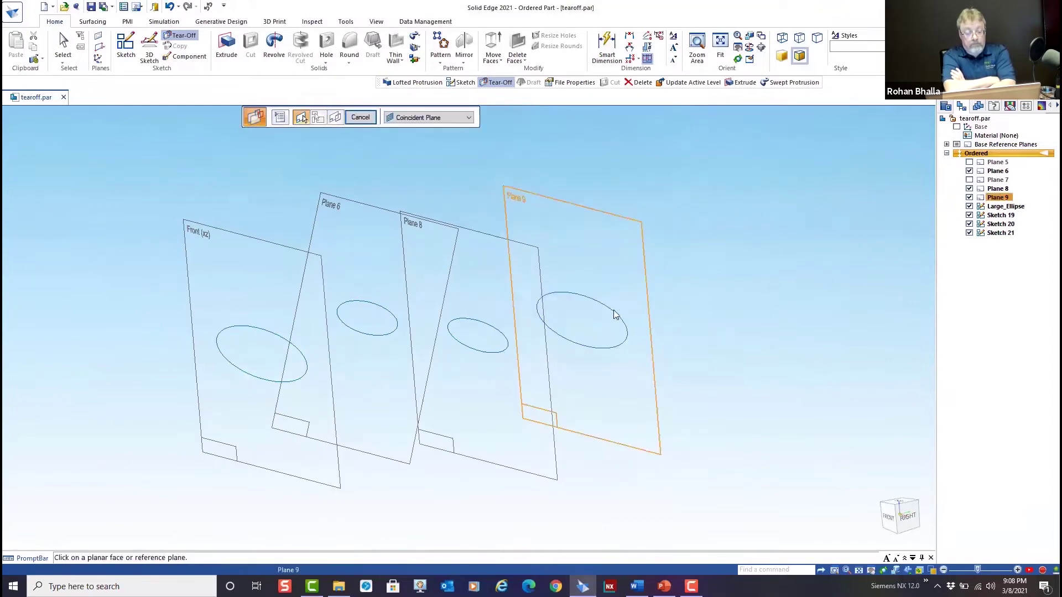
left_click(360, 118)
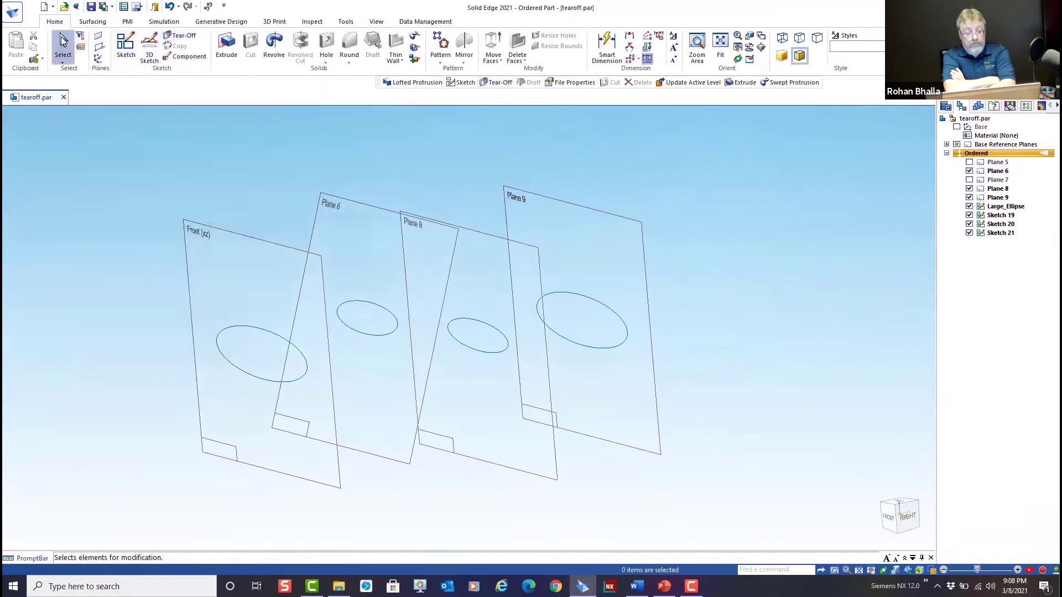
Edit Large_Ellipse's profile, changing its 75 width dimension to 100
left_click(1005, 206)
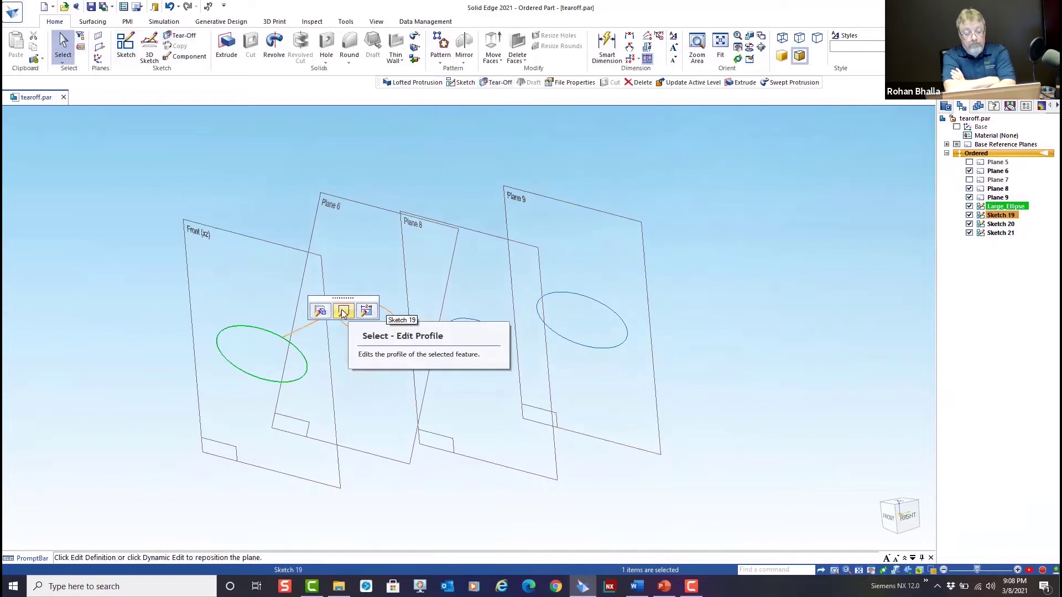
left_click(343, 312)
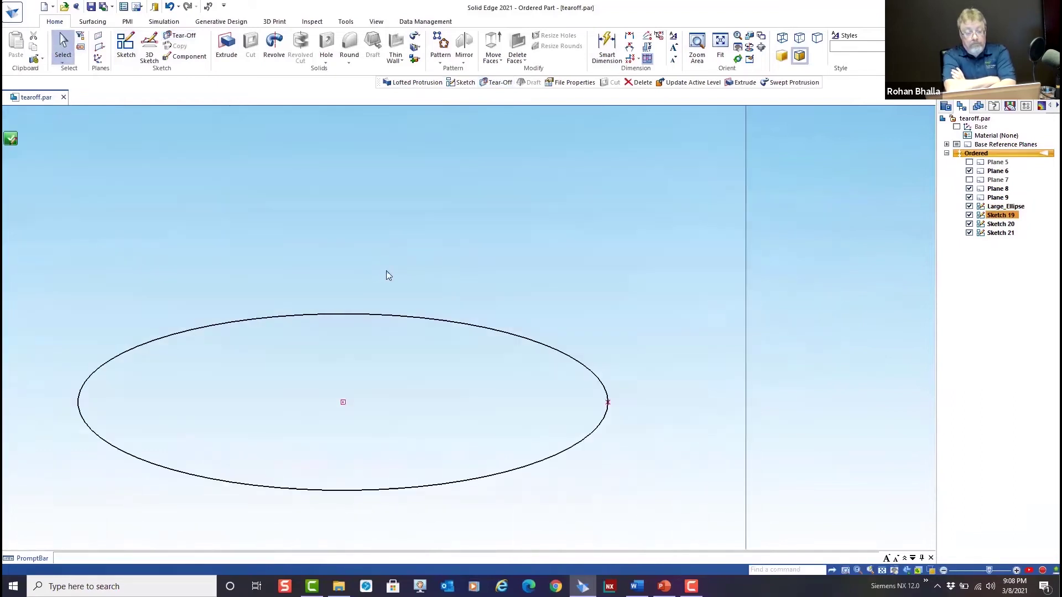
left_click(347, 199)
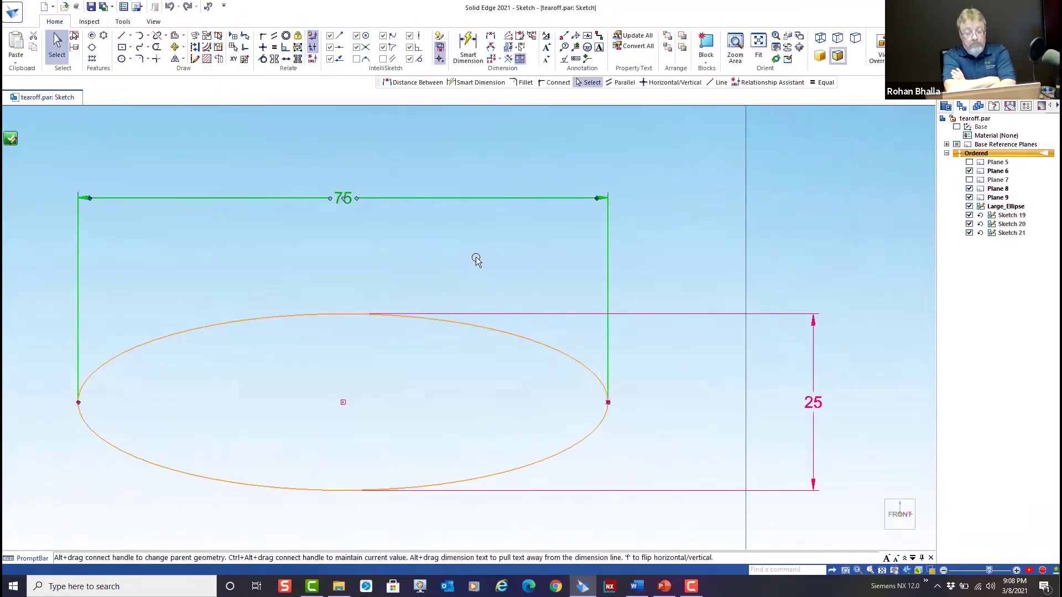
type("100")
key("Return")
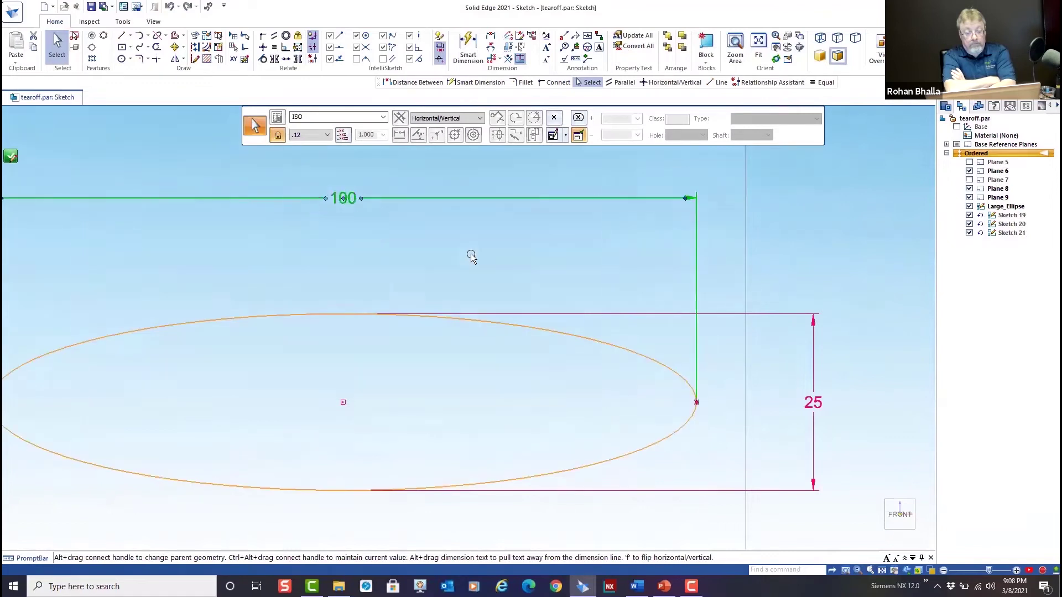
left_click(12, 157)
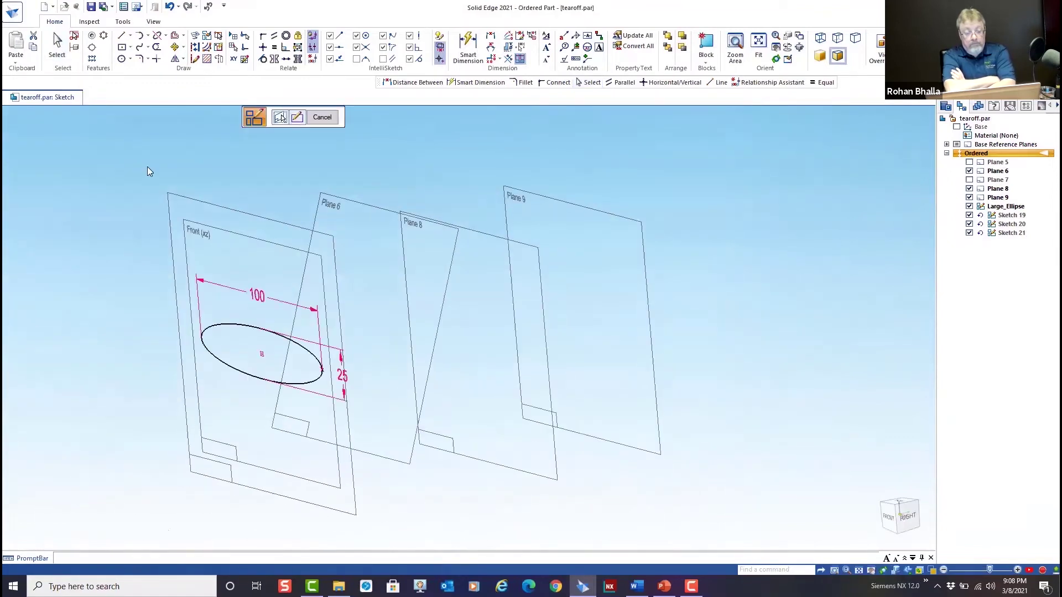
left_click(322, 118)
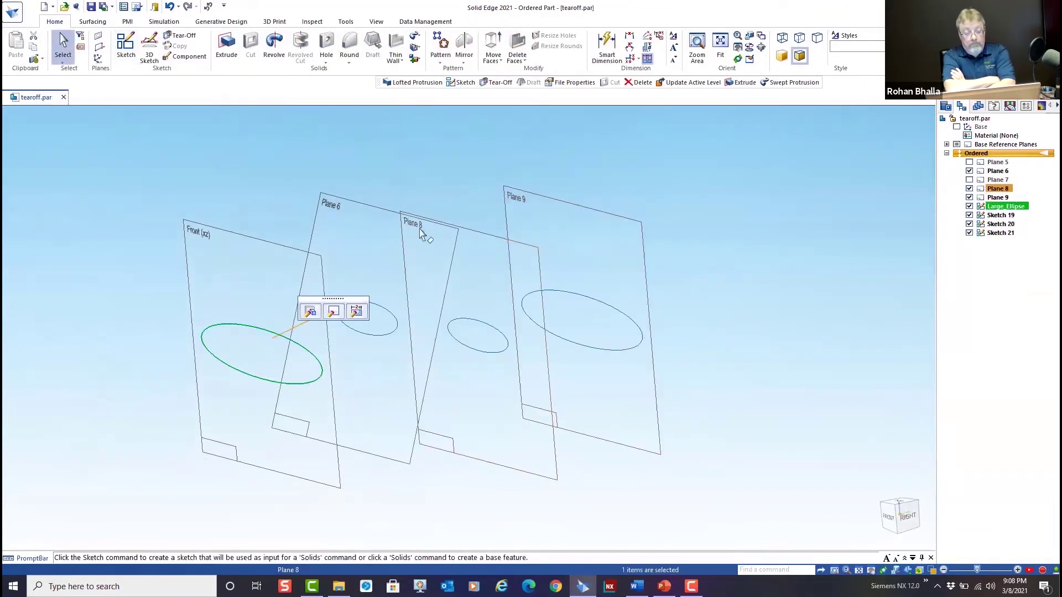
left_click(415, 161)
mouse_move(756, 218)
middle_mouse_down()
mouse_move(708, 200)
mouse_move(644, 206)
mouse_move(754, 204)
mouse_move(759, 216)
middle_mouse_up()
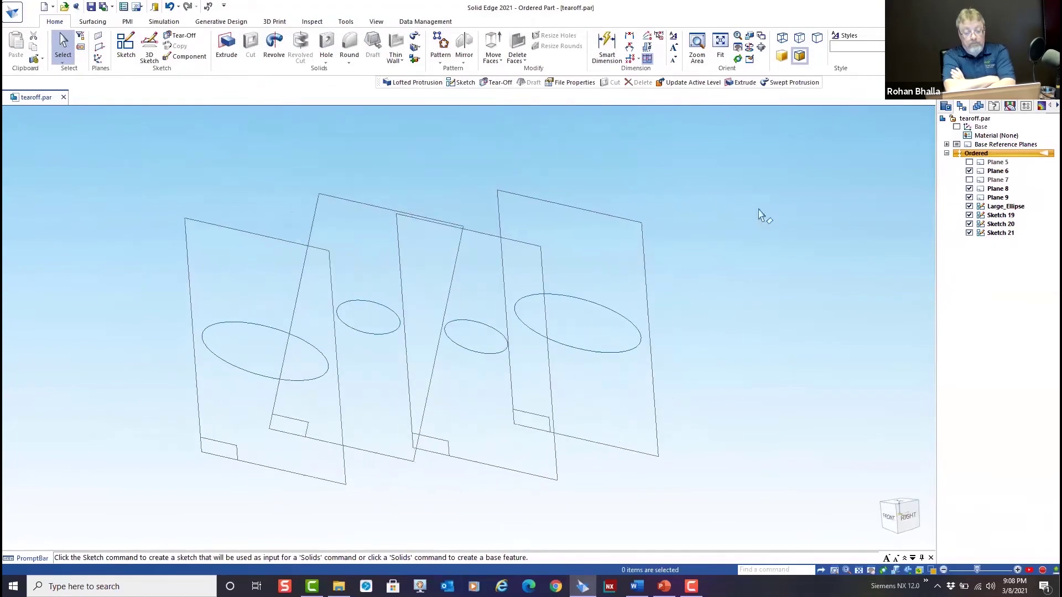
Loft a protrusion through the Front, Plane 6, Plane 8 and Plane 9 ellipses in order
left_click(415, 36)
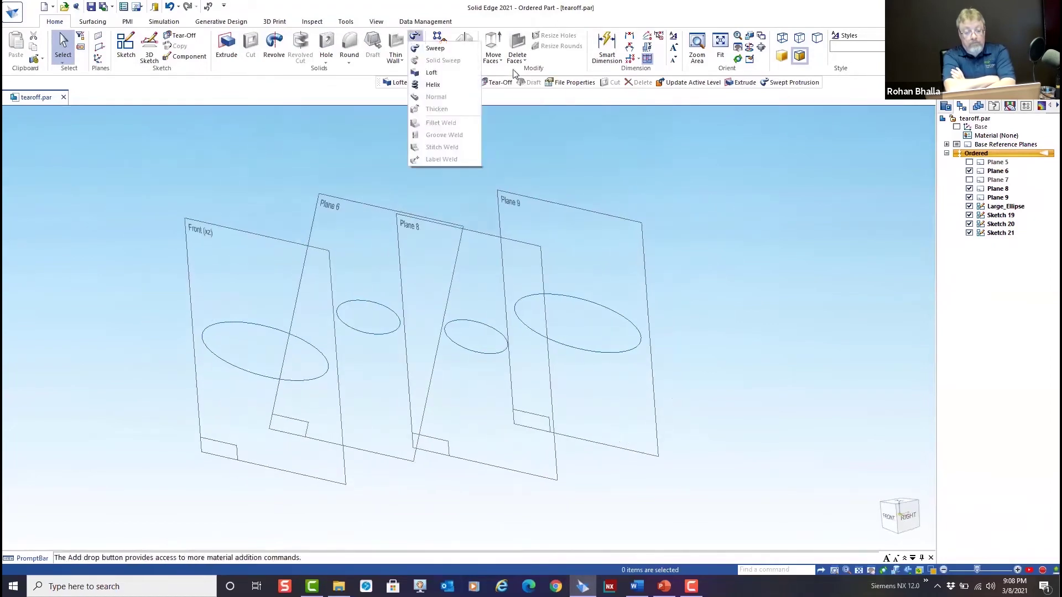
left_click(433, 73)
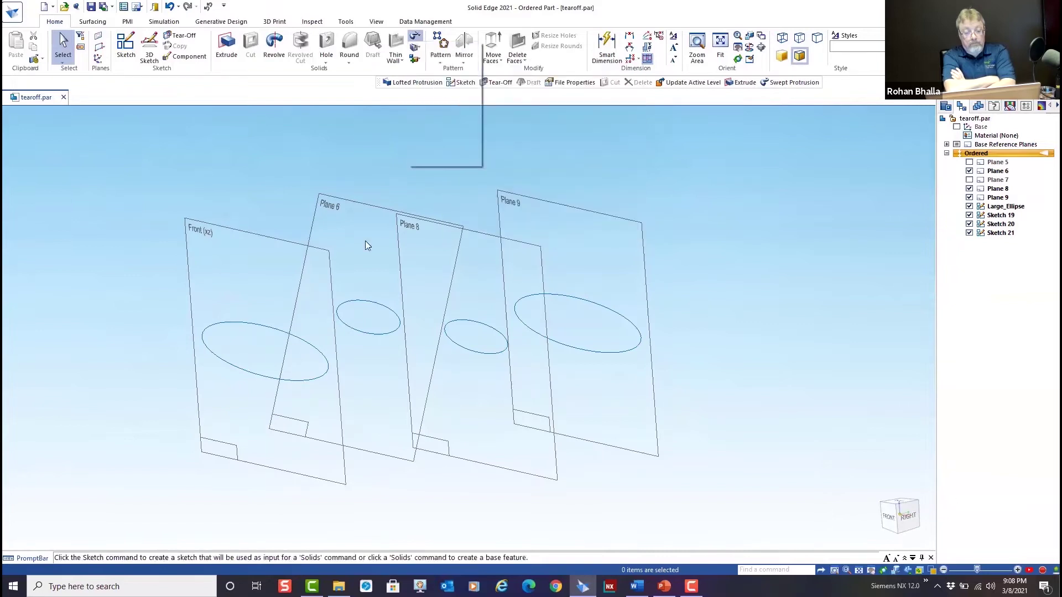
left_click(315, 352)
left_click(391, 314)
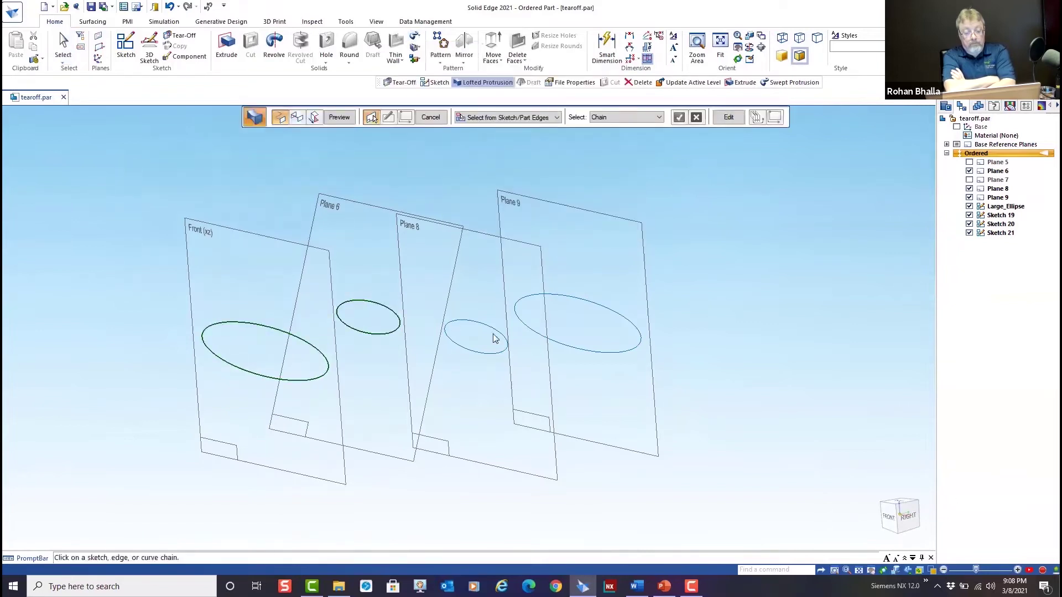
left_click(498, 335)
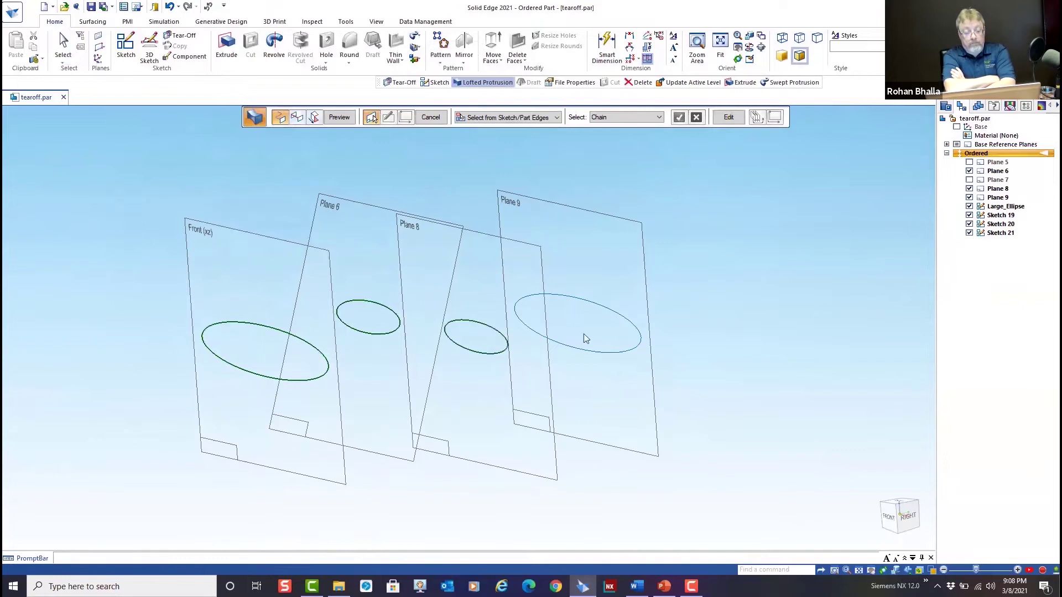
left_click(625, 320)
right_click(625, 321)
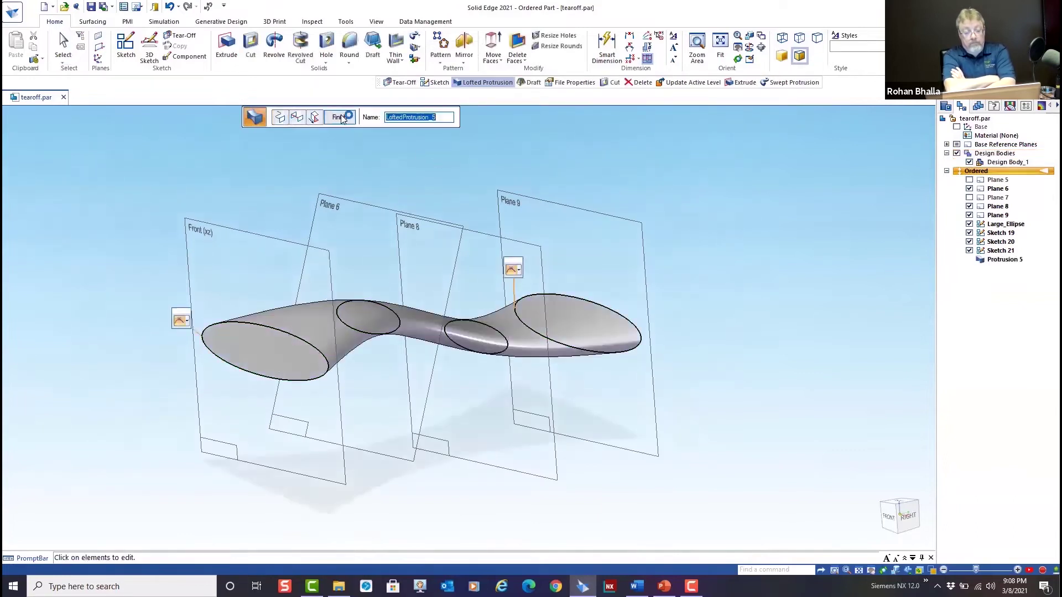
left_click(342, 118)
key("Escape")
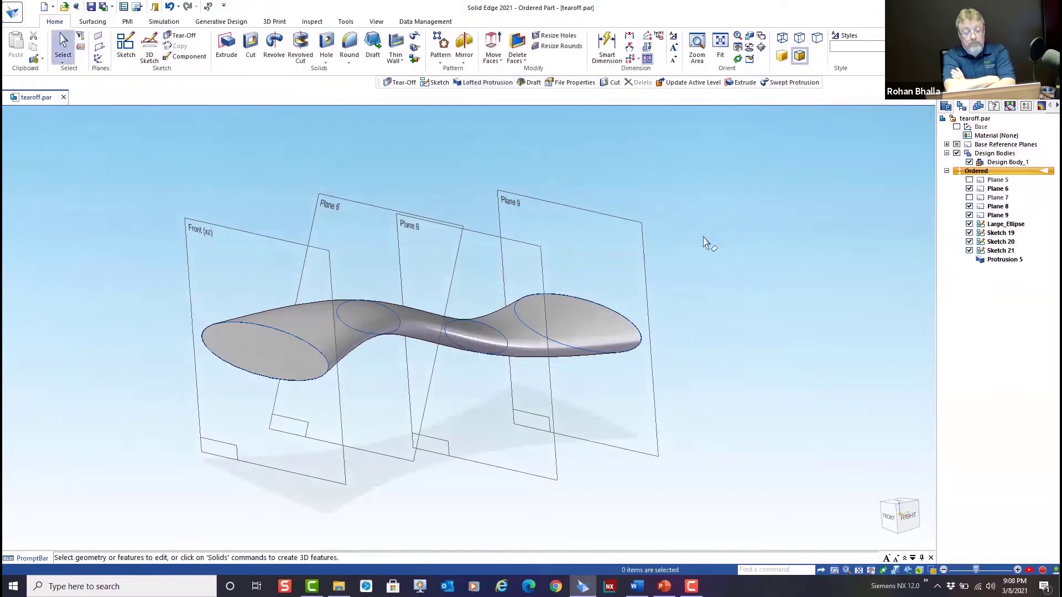
mouse_move(703, 242)
middle_mouse_down()
mouse_move(692, 225)
mouse_move(678, 343)
mouse_move(675, 176)
mouse_move(777, 183)
mouse_move(741, 188)
mouse_move(697, 265)
mouse_move(746, 289)
mouse_move(739, 244)
mouse_move(712, 228)
middle_mouse_up()
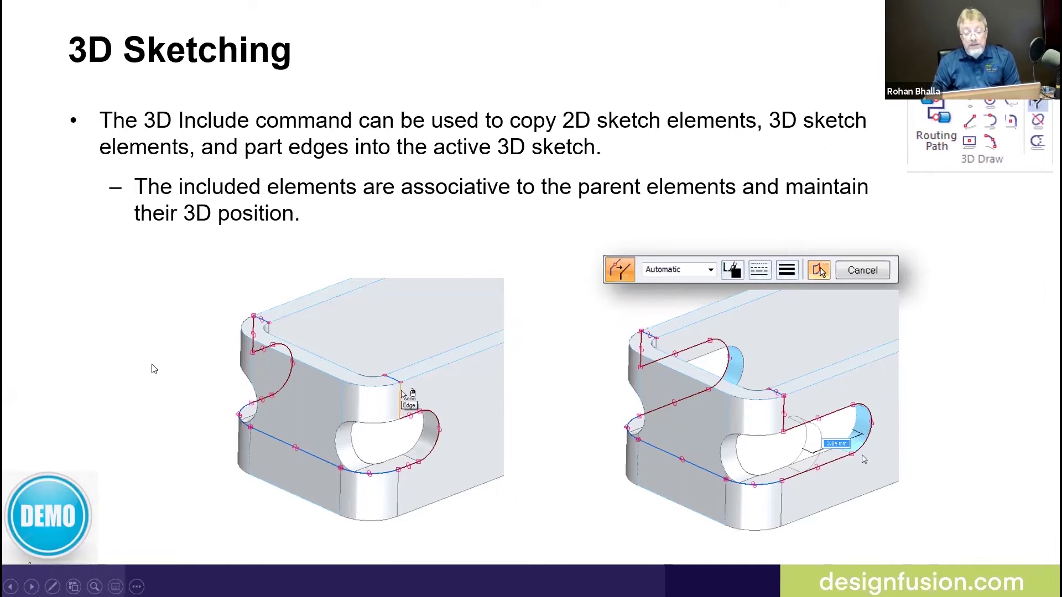
Leave the 3D Include slide for the Solid Edge demo showing 3D_Include.par
left_click(66, 518)
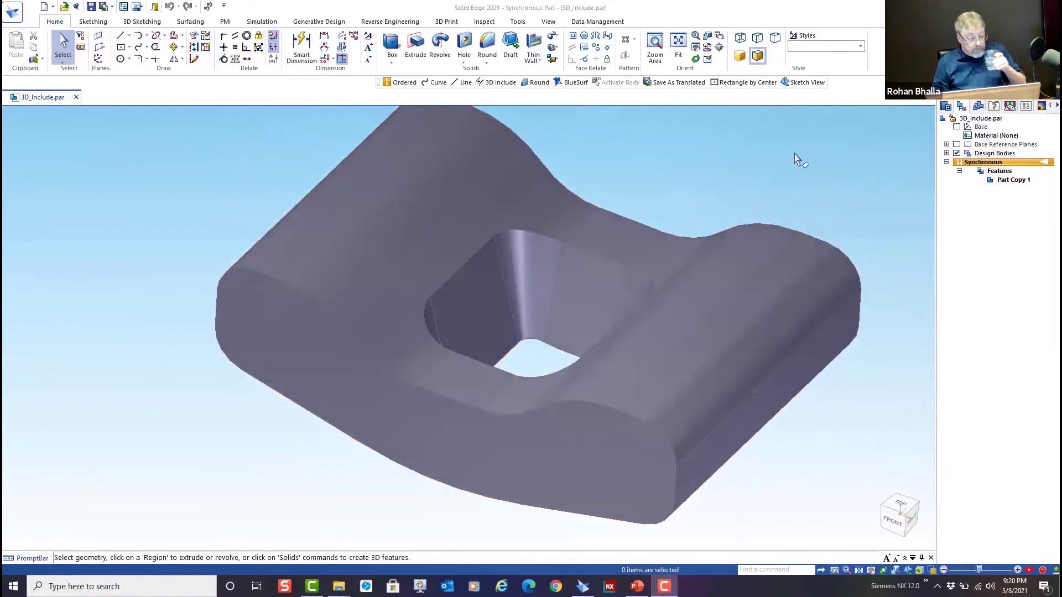
Orbit 3D_Include.par to a near-front view and bring up the 3D Sketching commands
scroll(626, 186, "up", 1)
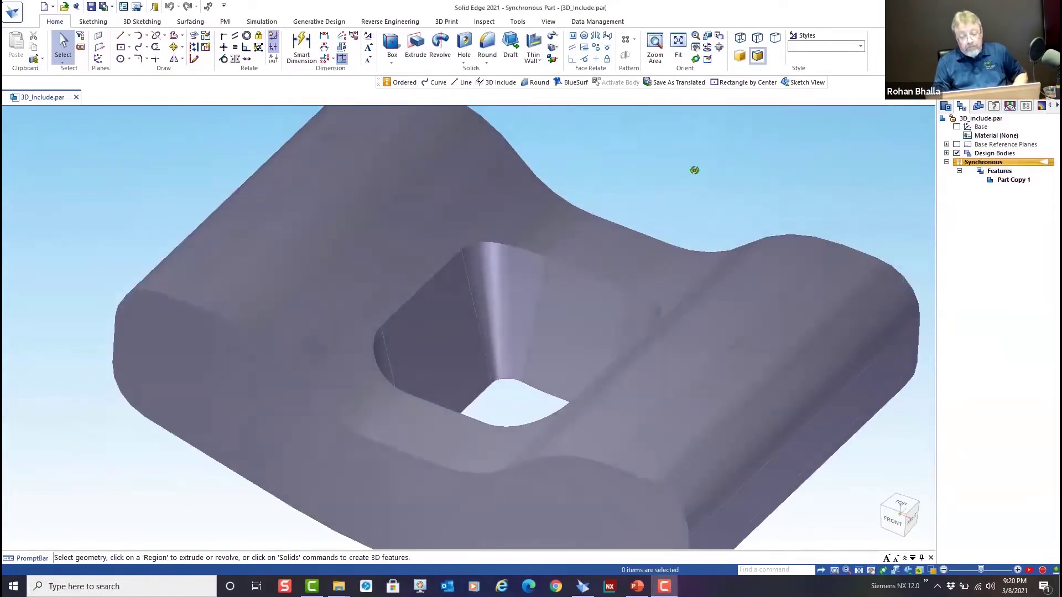
middle_click_drag(694, 168, 664, 236)
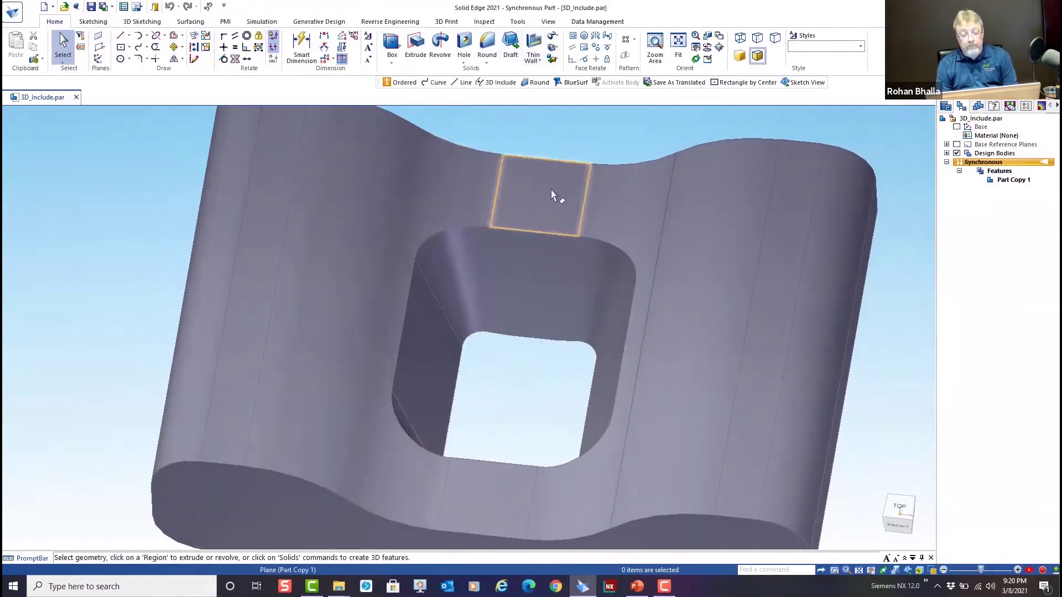
middle_click_drag(557, 196, 569, 105)
middle_click_drag(650, 177, 571, 159)
scroll(571, 159, "down", 5)
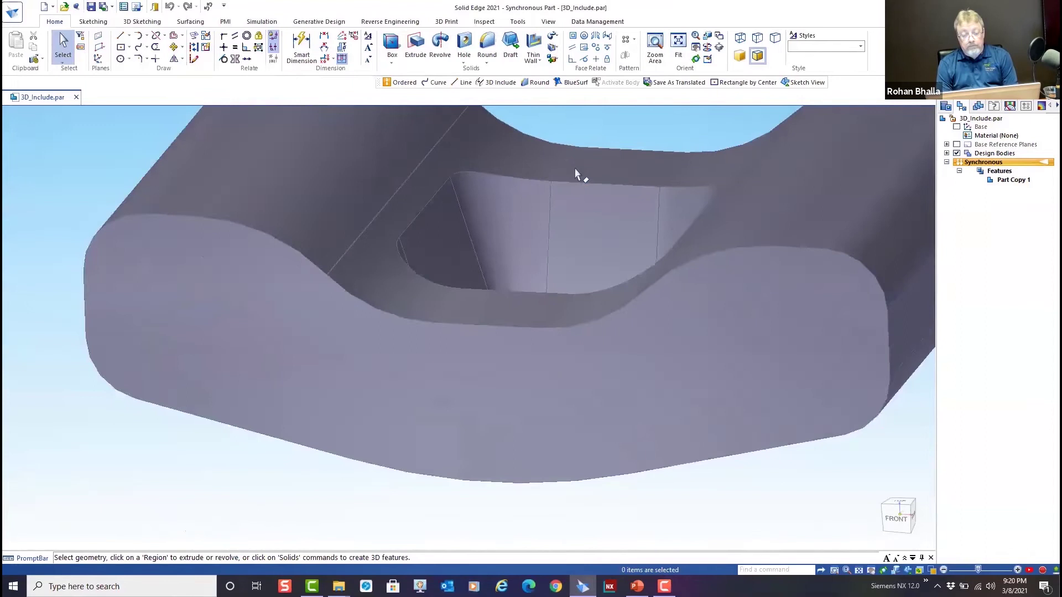
middle_click_drag(661, 130, 581, 226, "shift")
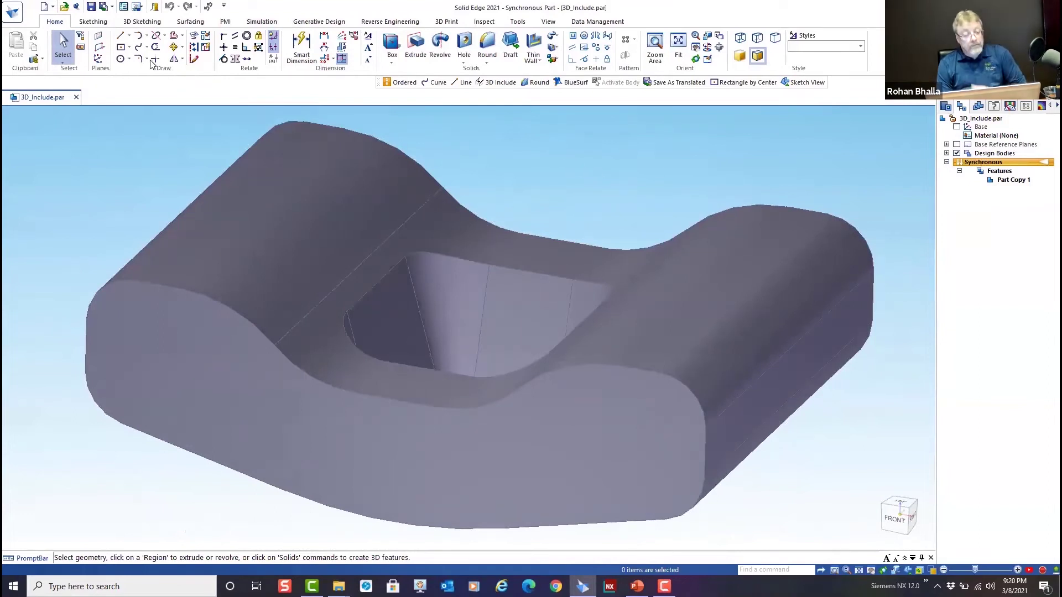
left_click(141, 23)
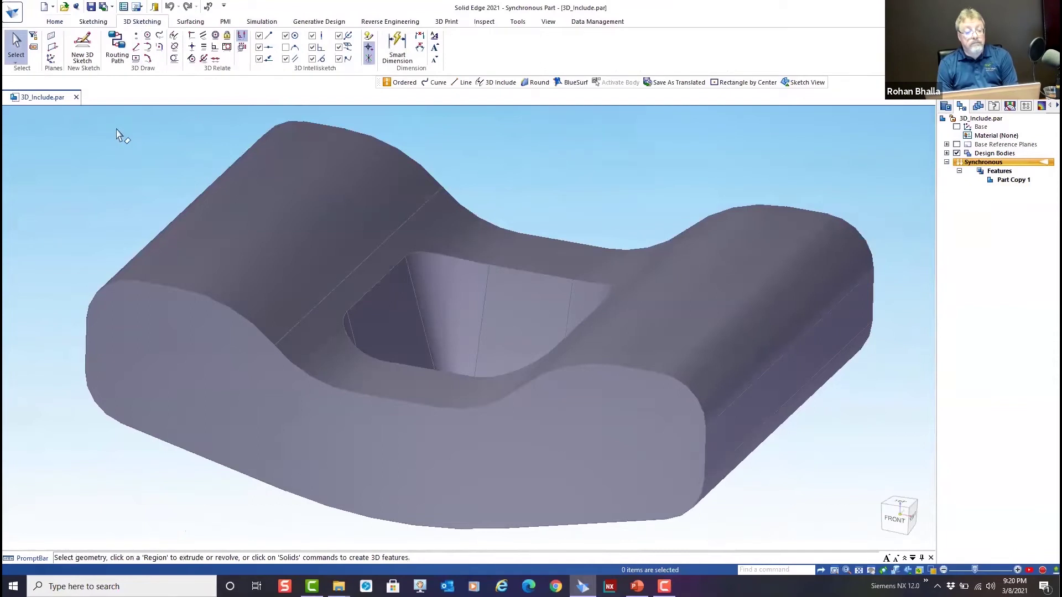
With 3D Include, add the pocket's top, neighbouring, upper curved and left slanted edges
left_click(175, 37)
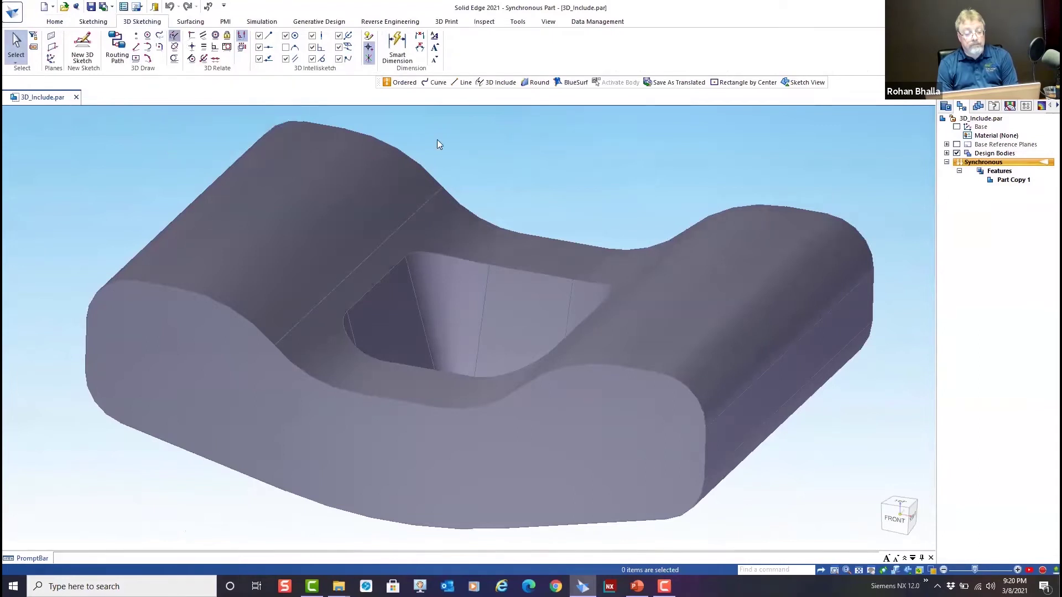
scroll(482, 158, "up", 4)
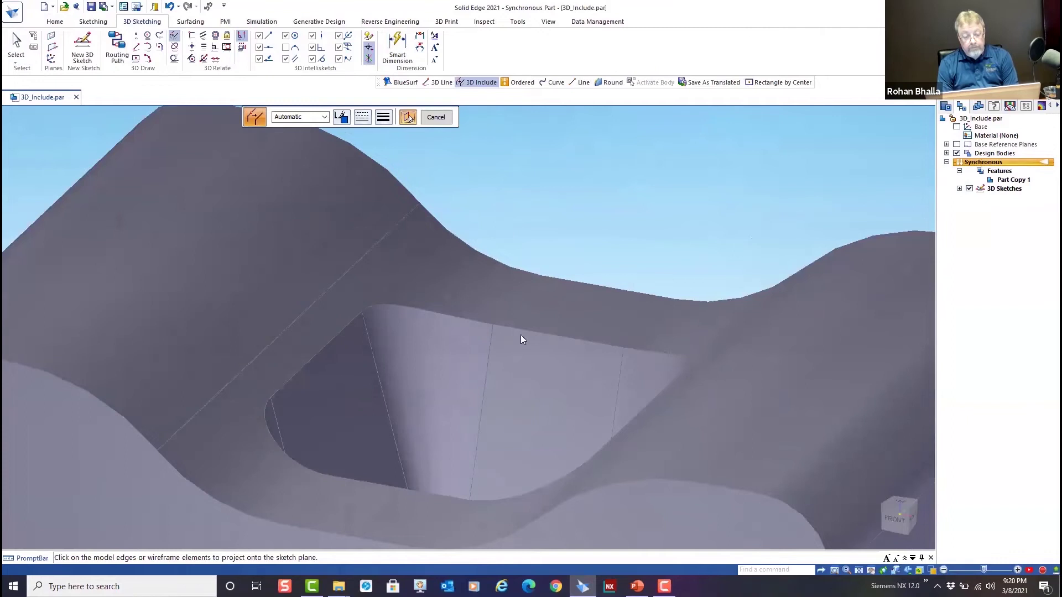
left_click(489, 330)
scroll(491, 333, "up", 4)
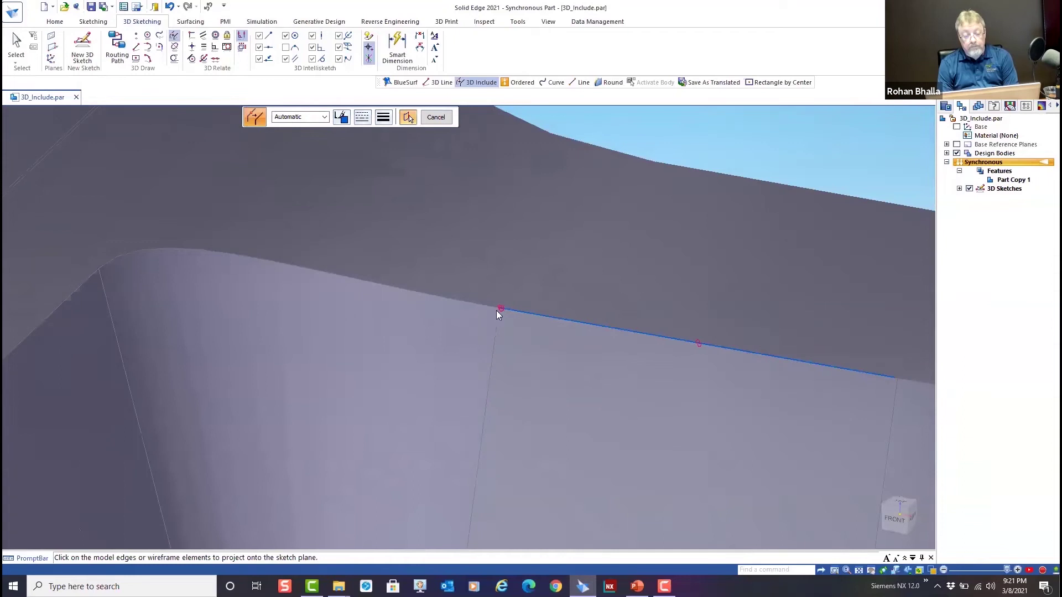
left_click(498, 309)
left_click(250, 267)
left_click(77, 286)
scroll(222, 321, "down", 5)
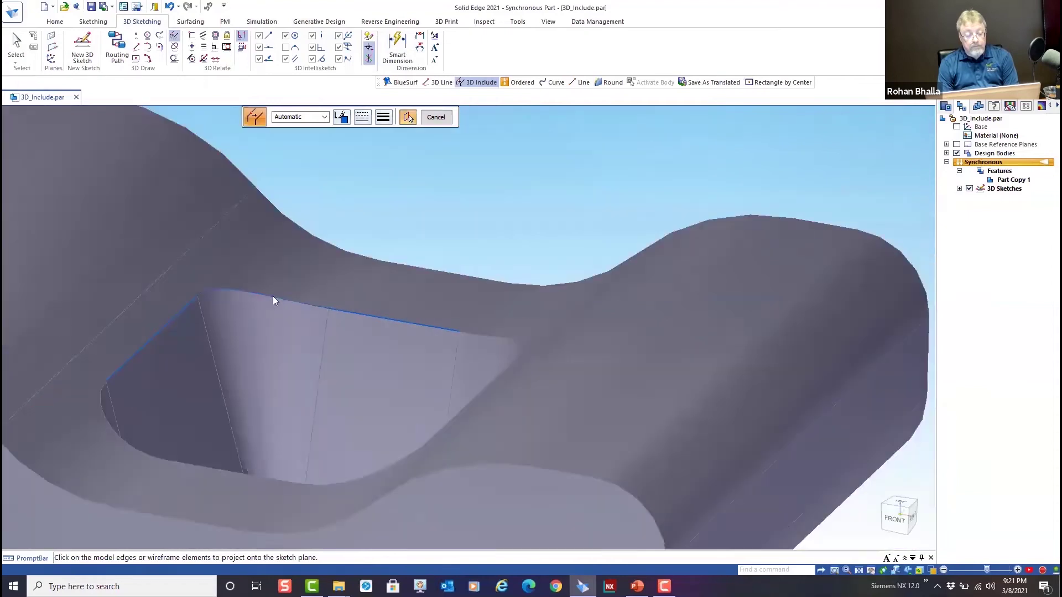
scroll(158, 427, "up", 5)
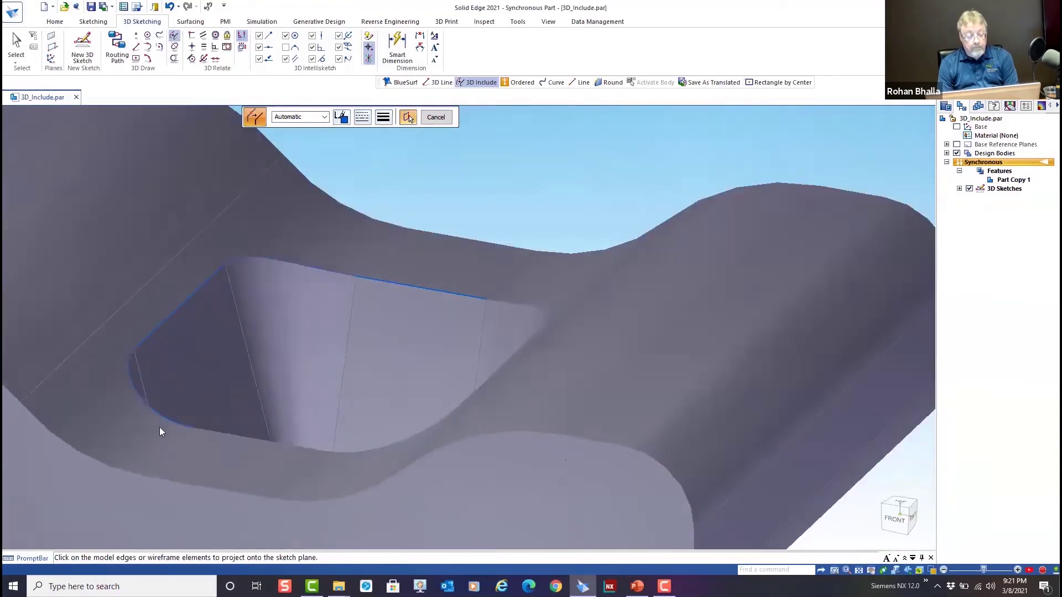
scroll(235, 433, "up", 5)
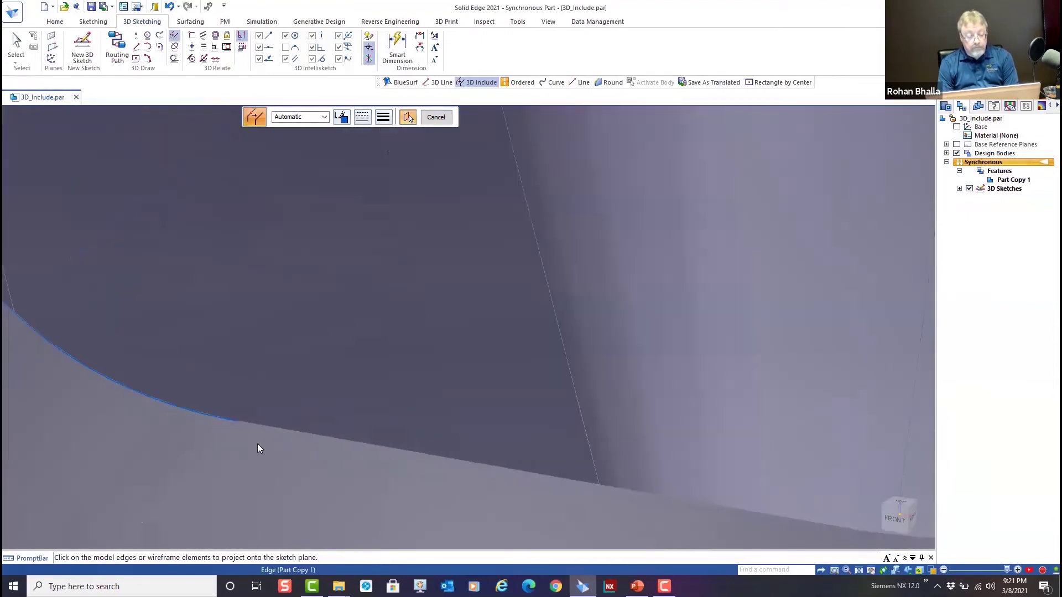
Add the lower-left, lower, curved lower and corner edges, using QuickPick, closing the outline
left_click(224, 409)
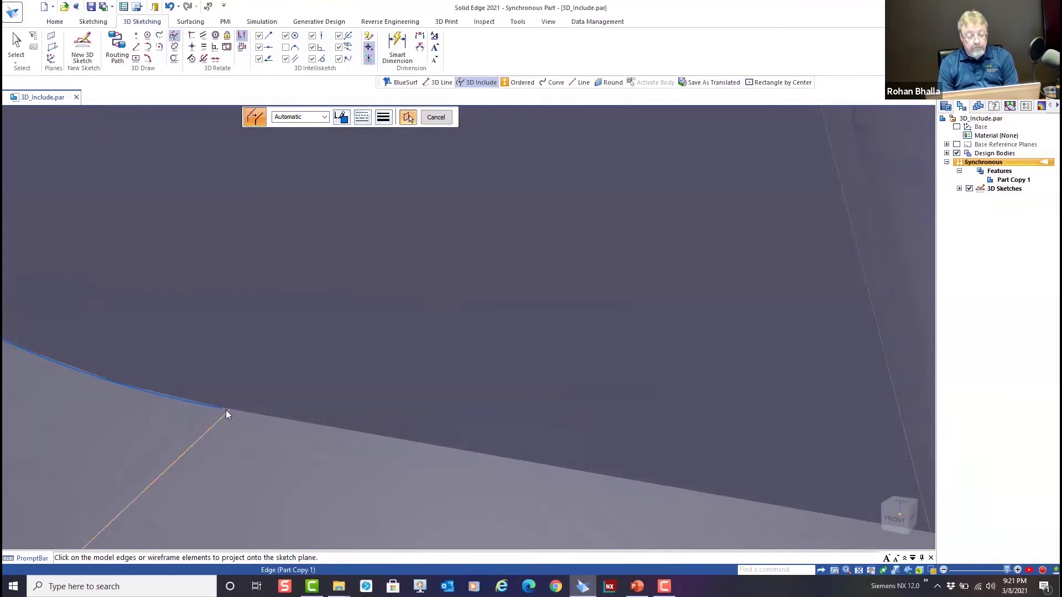
left_click(246, 414)
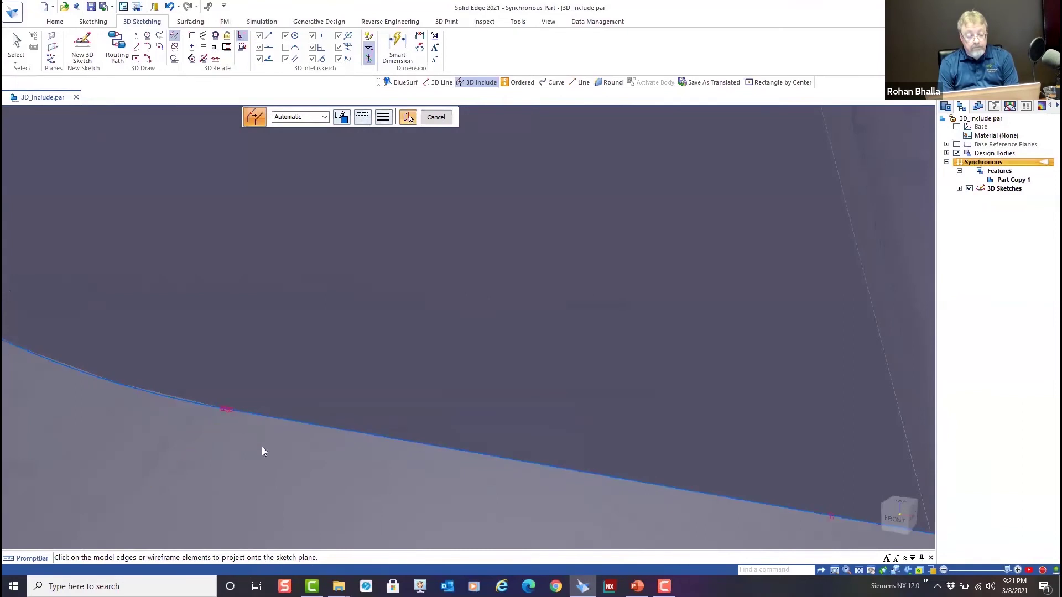
scroll(260, 447, "down", 6)
scroll(498, 467, "up", 5)
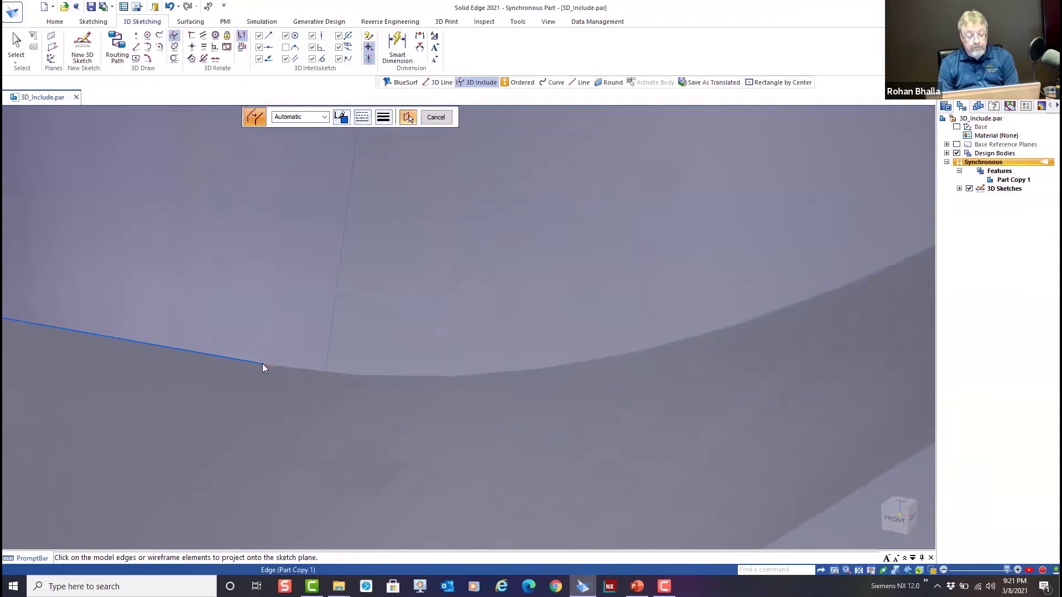
left_click(285, 368)
scroll(319, 425, "down", 5)
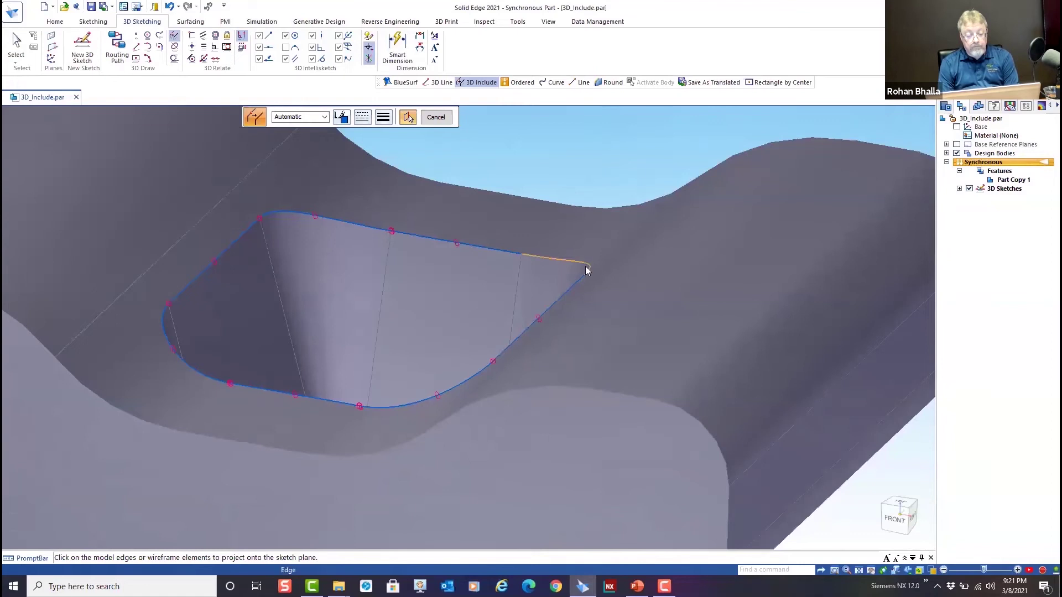
right_click(522, 257)
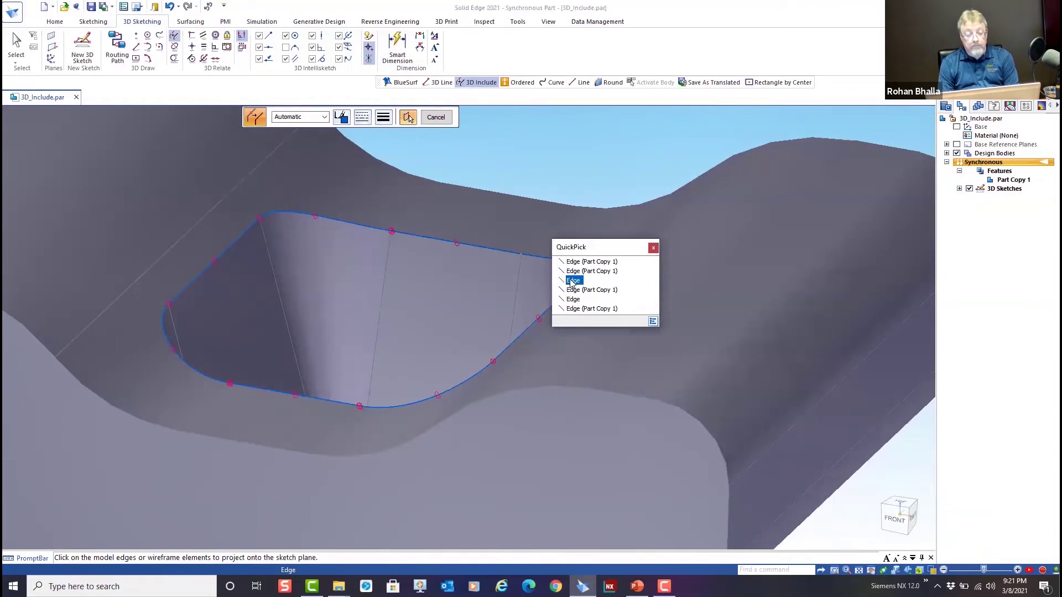
left_click(572, 281)
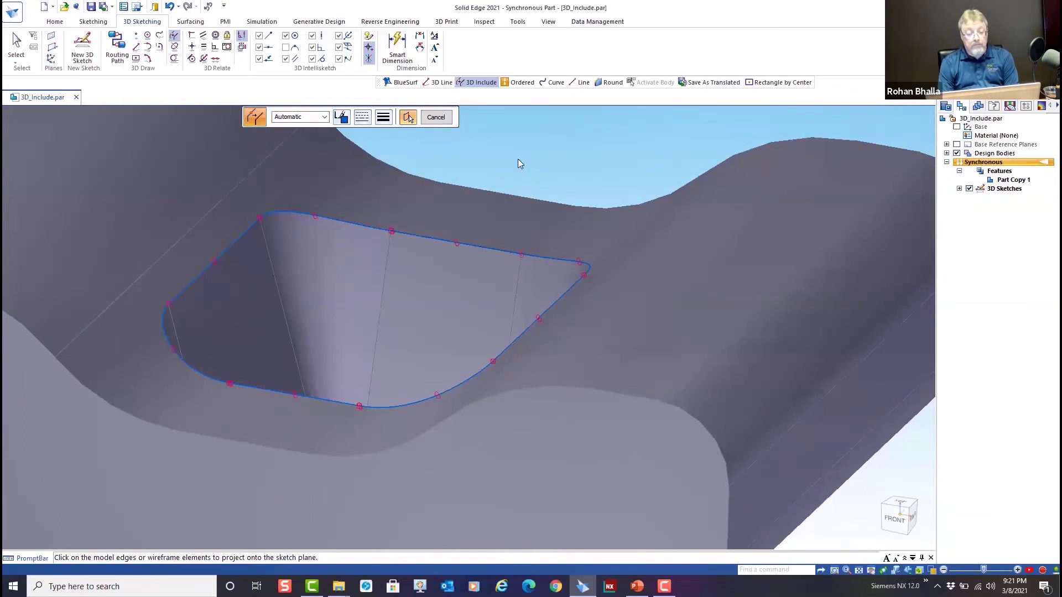
left_click(436, 116)
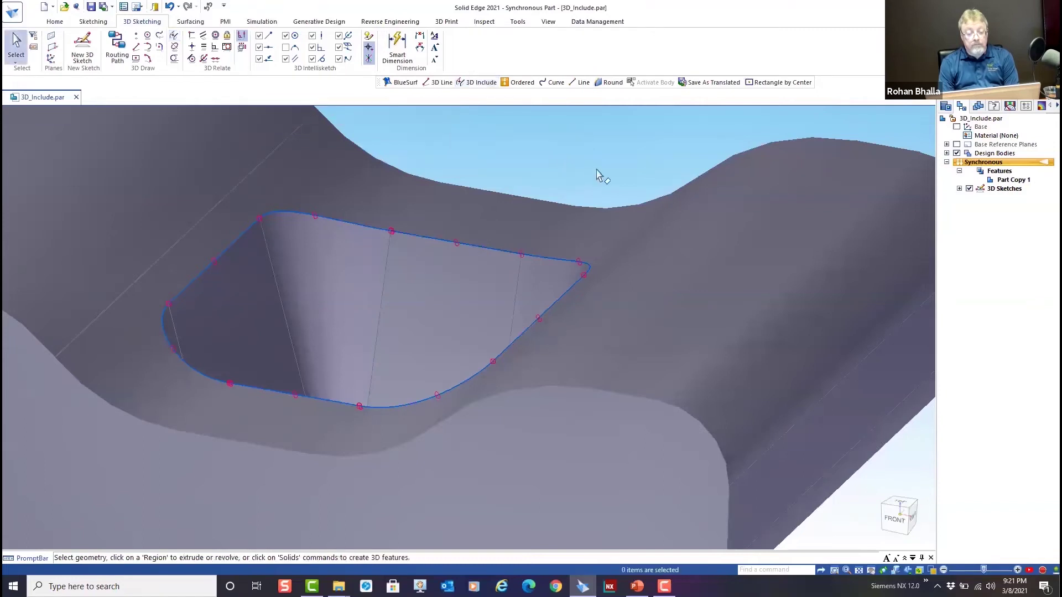
Uncheck Design Bodies and orbit to view only the included pocket outline
left_click(956, 153)
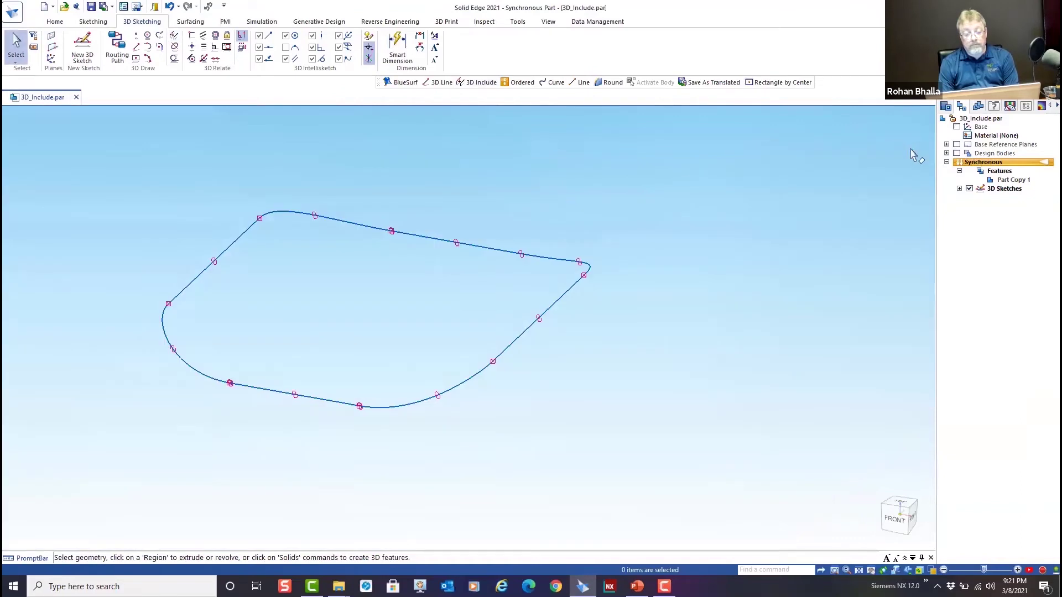
mouse_move(645, 237)
middle_mouse_down()
mouse_move(668, 291)
mouse_move(666, 334)
mouse_move(670, 322)
mouse_move(654, 303)
mouse_move(481, 248)
mouse_move(443, 301)
mouse_move(564, 315)
mouse_move(595, 261)
mouse_move(644, 249)
mouse_move(702, 287)
mouse_move(735, 293)
middle_mouse_up()
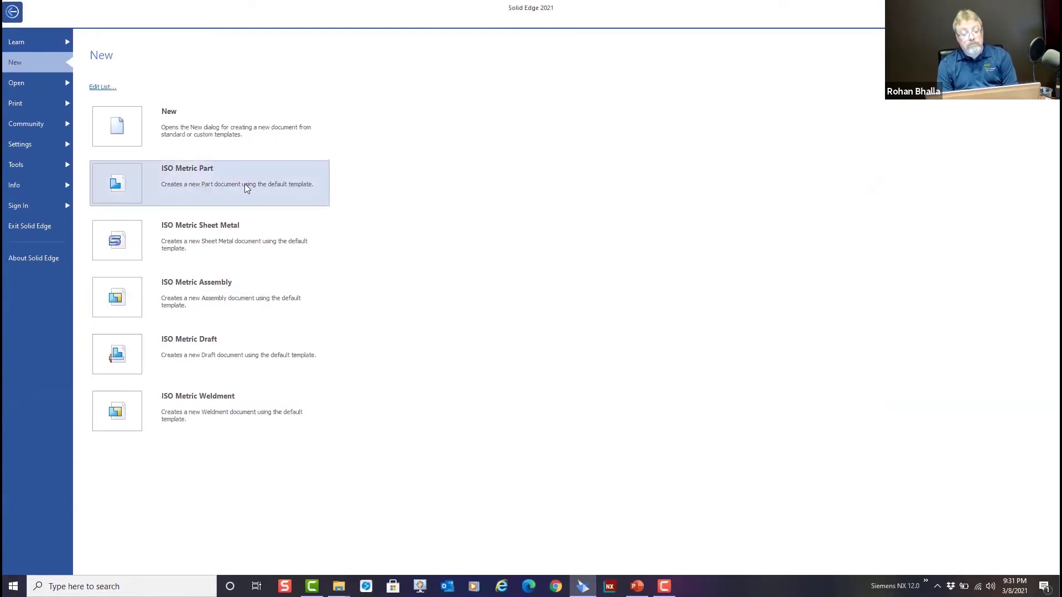
Create a new ISO Metric Part and begin inserting a bitmap image
left_click(123, 182)
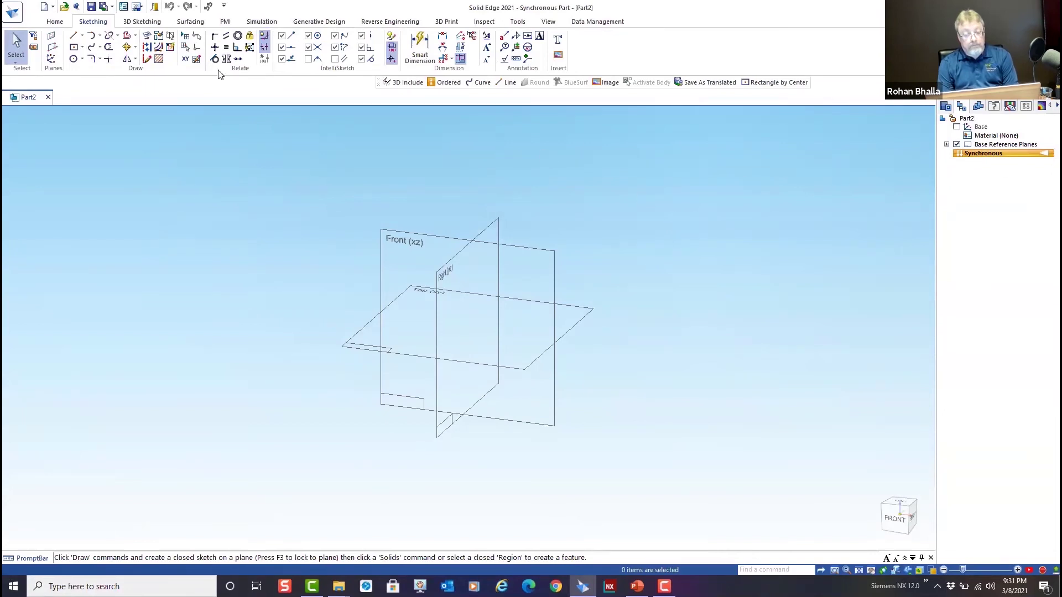
left_click(558, 58)
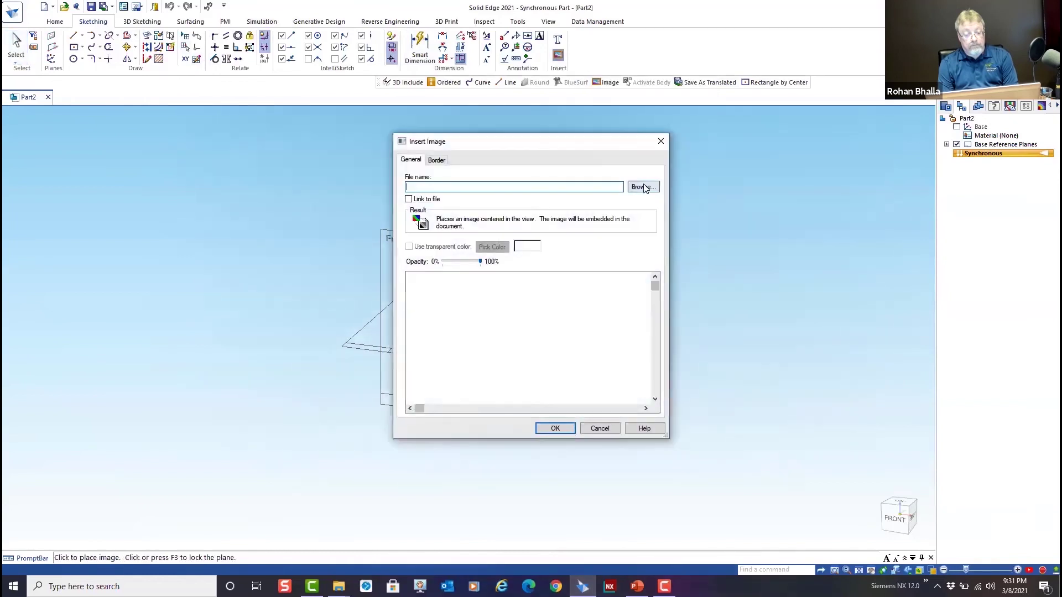
left_click(643, 188)
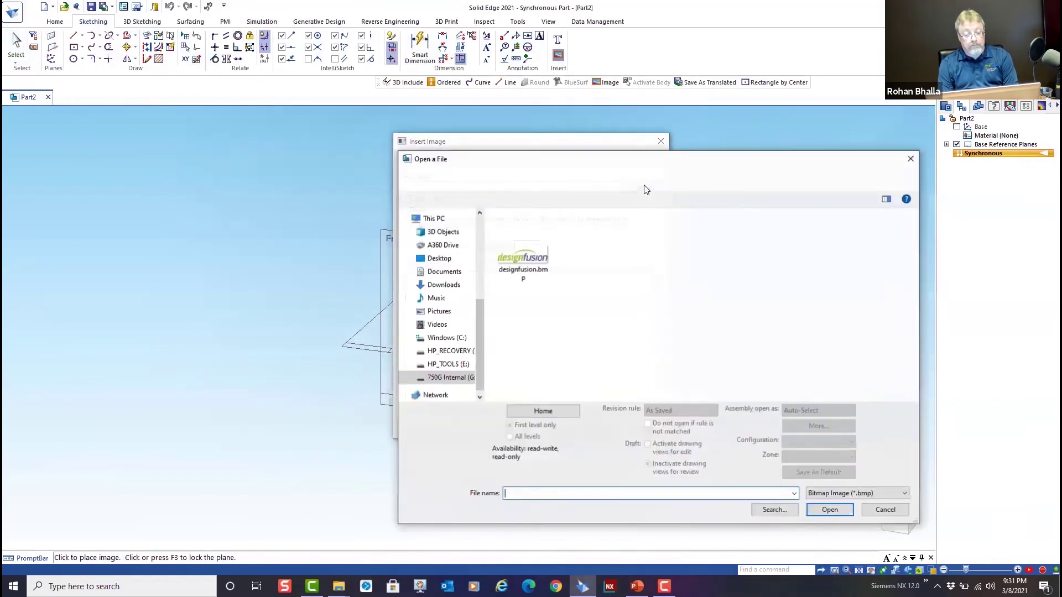
left_click(533, 259)
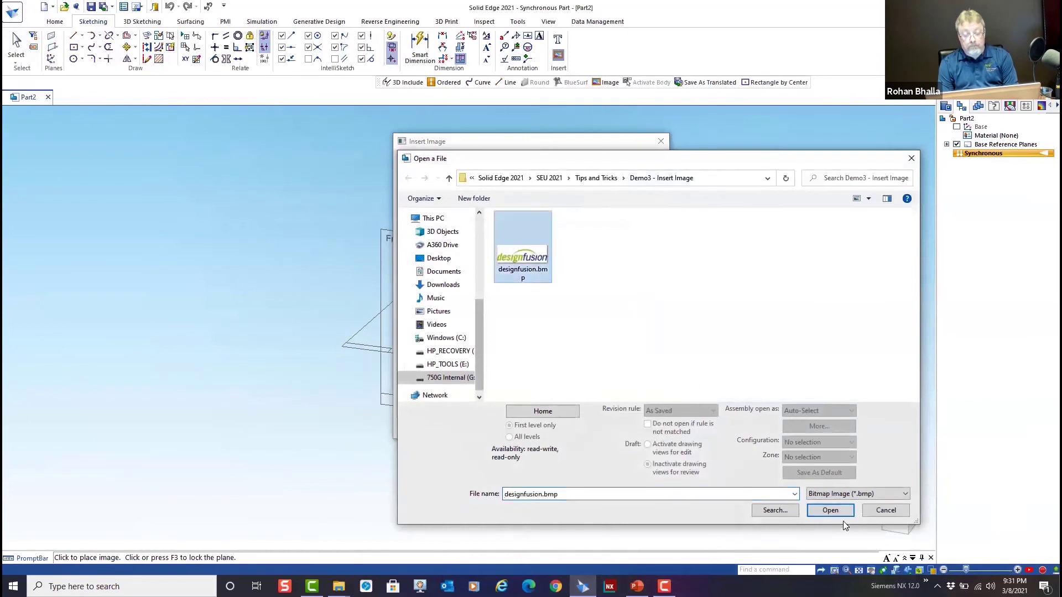
left_click(831, 510)
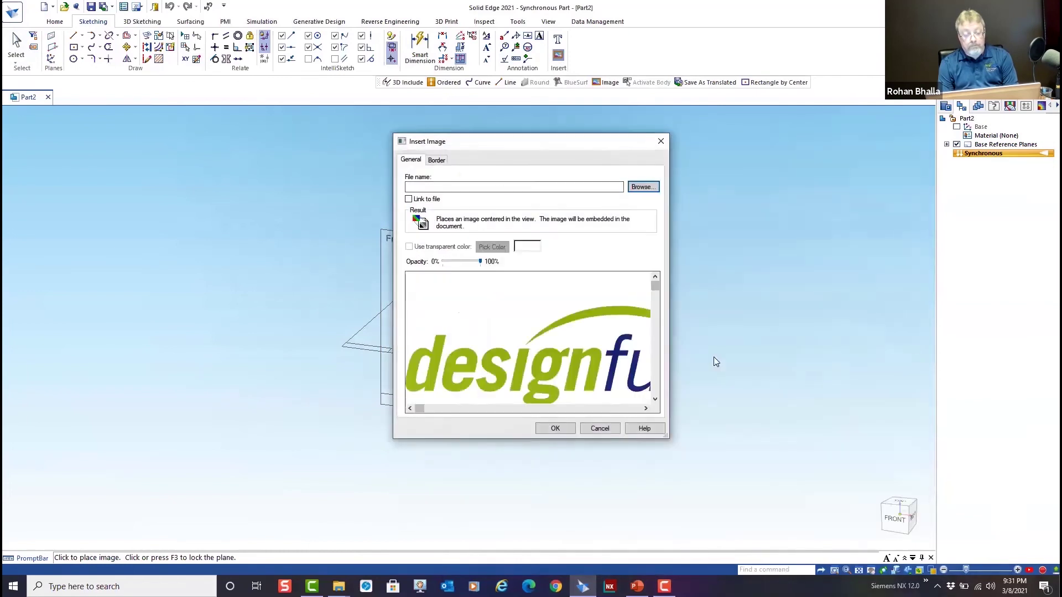
left_click(555, 429)
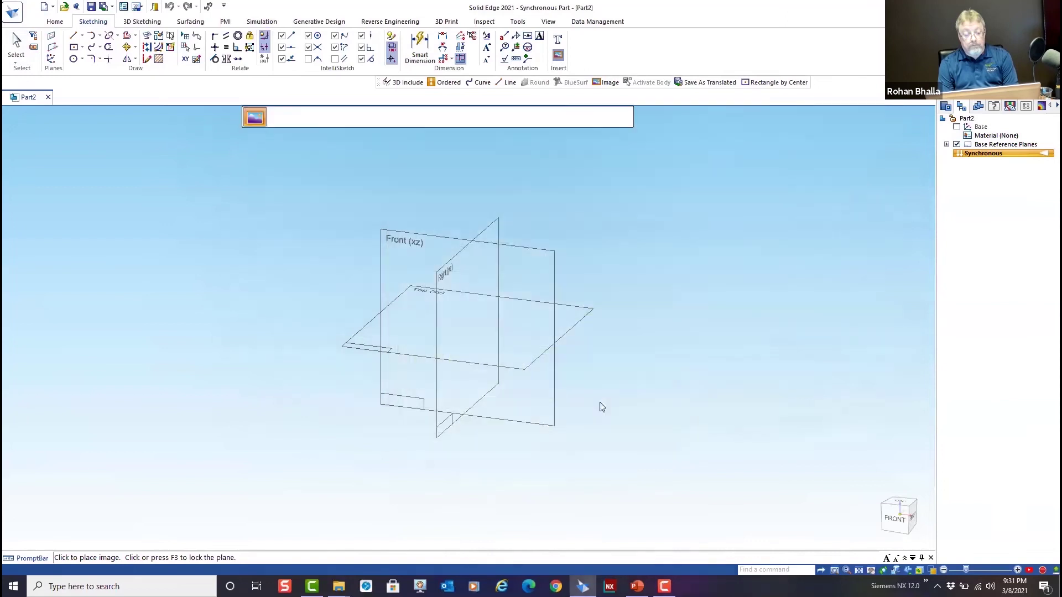
left_click(528, 249)
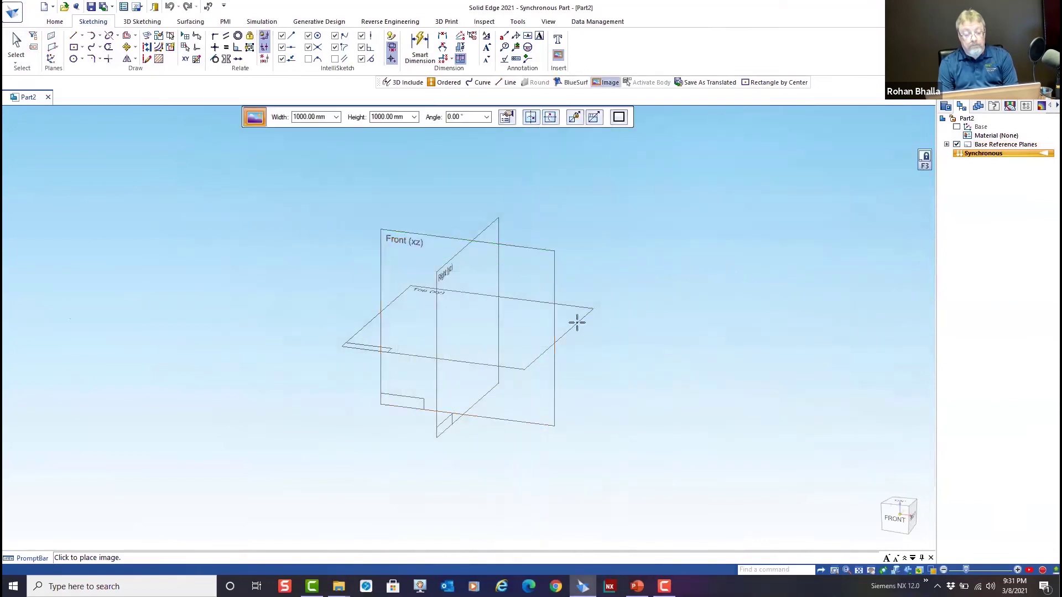
left_click(895, 518)
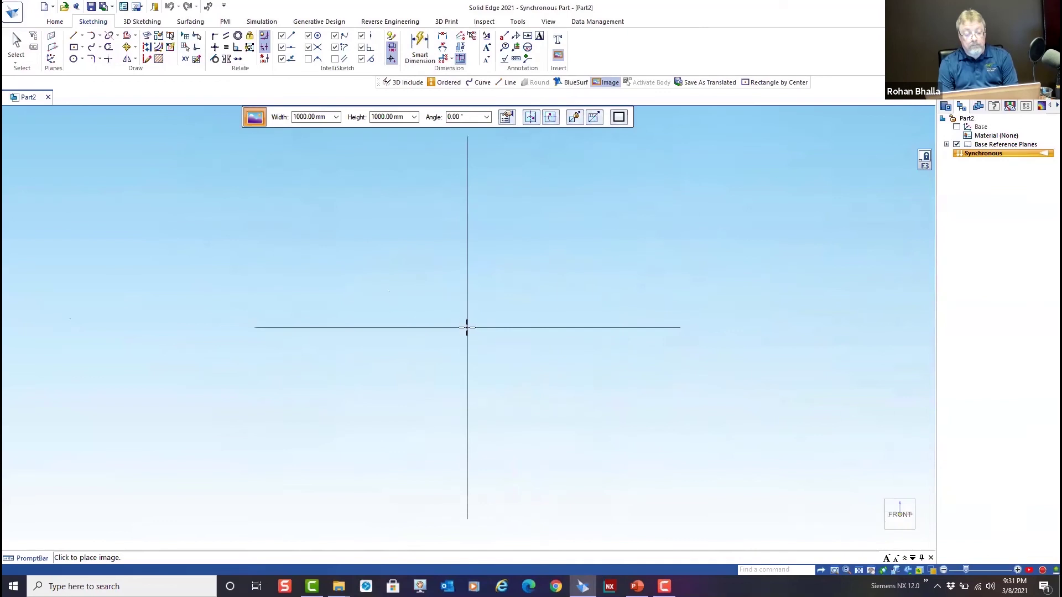
left_click(486, 324)
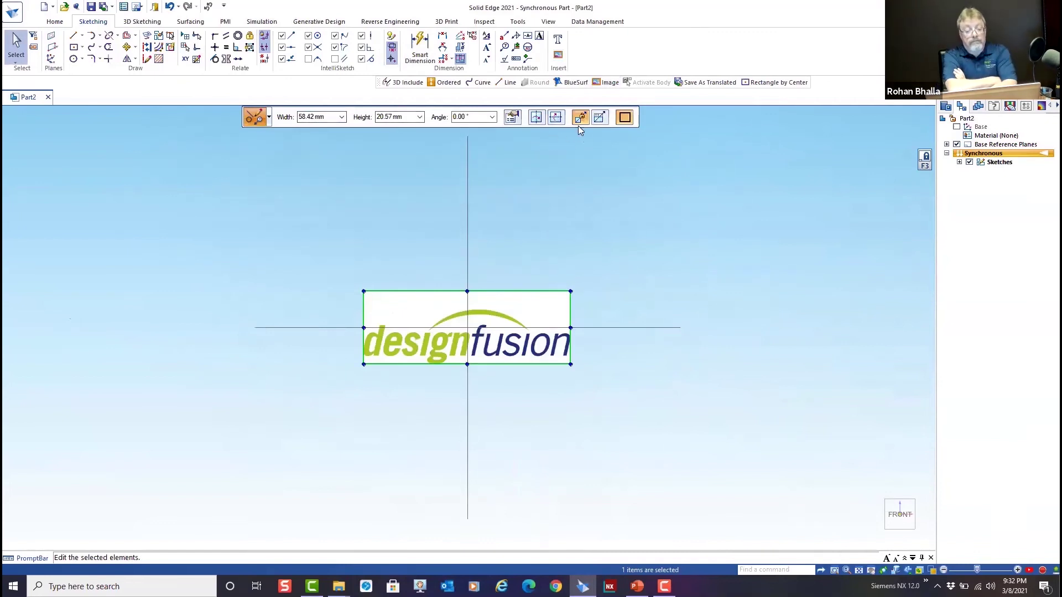
left_click(541, 117)
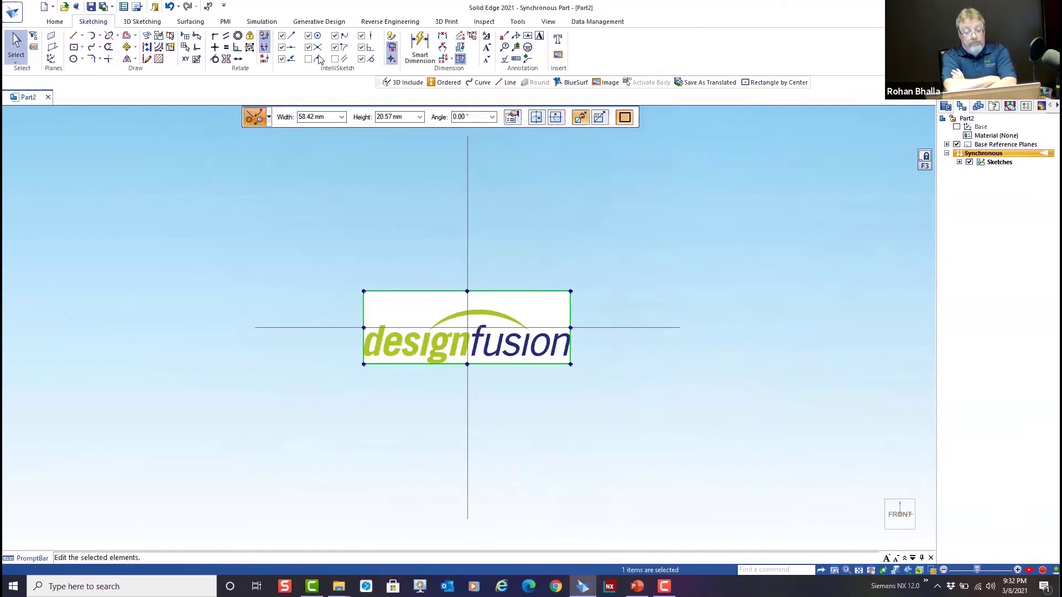
left_click(169, 6)
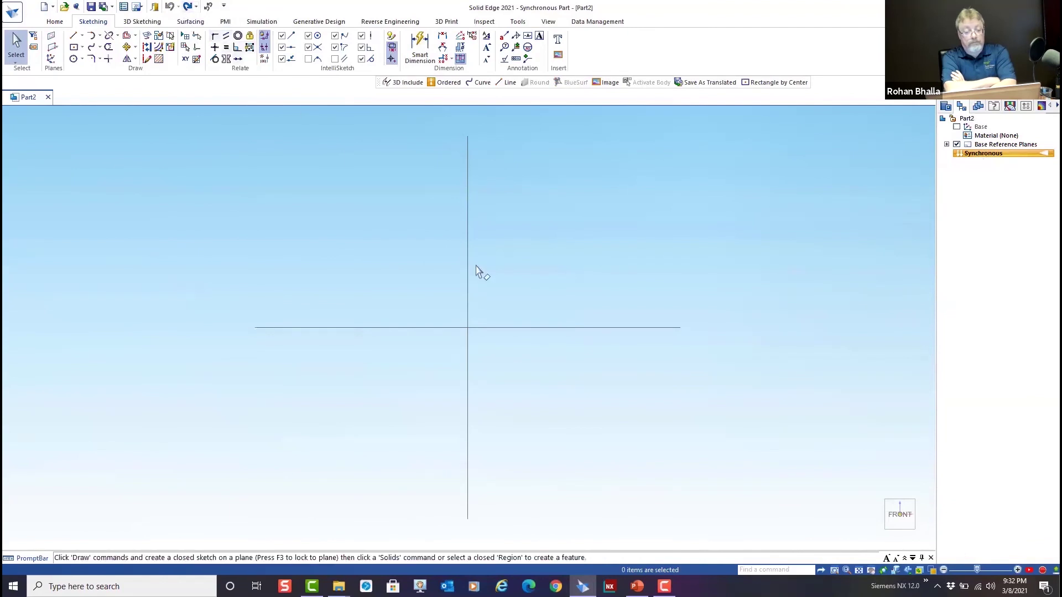
key("ctrl+i")
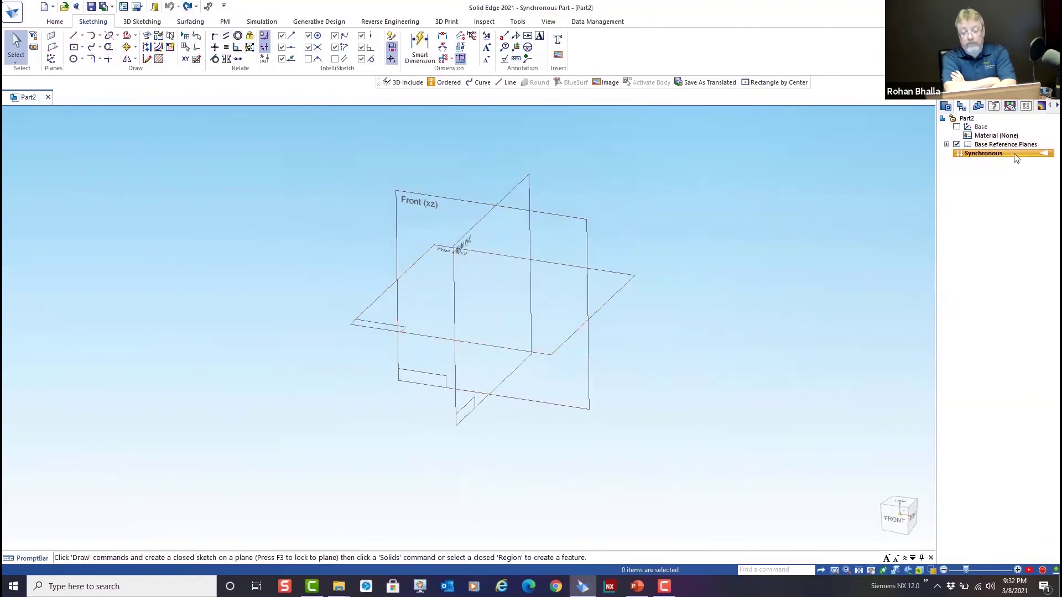
Transition the part from Synchronous to Ordered and start a sketch on the Front (xz) plane
right_click(1013, 153)
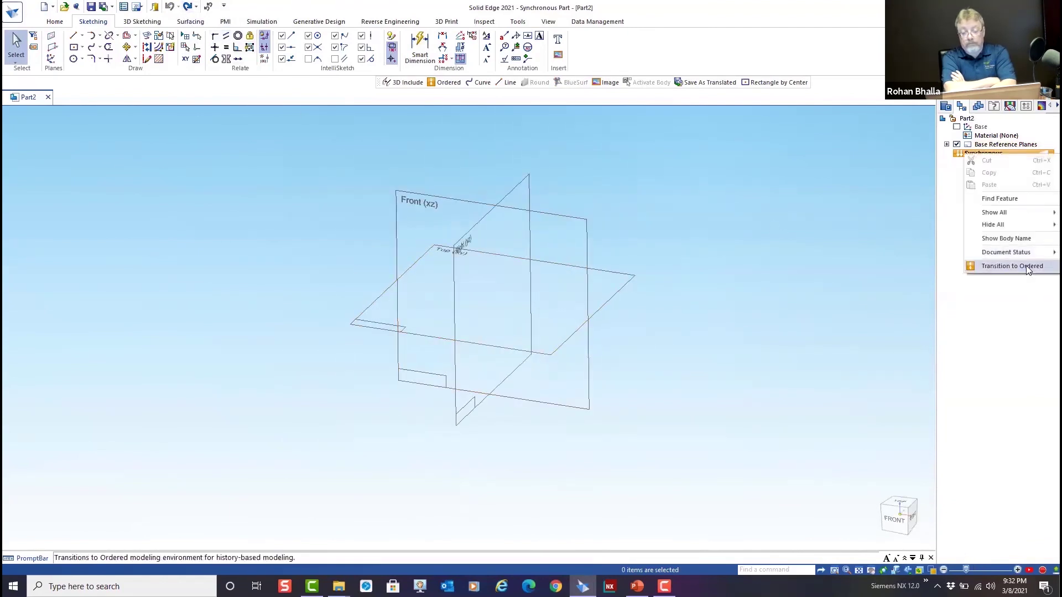
left_click(1012, 267)
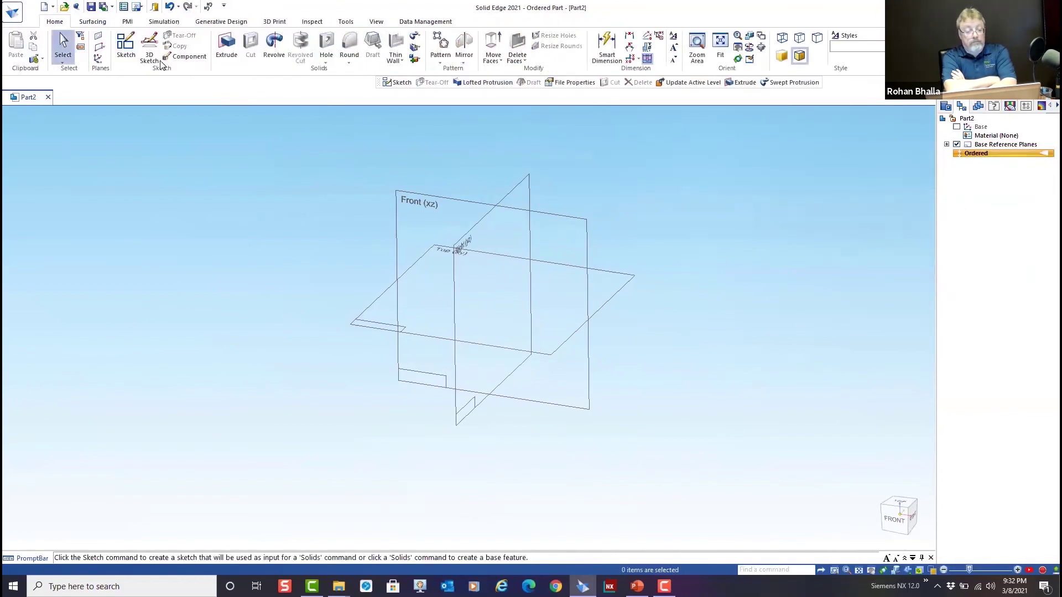
left_click(128, 46)
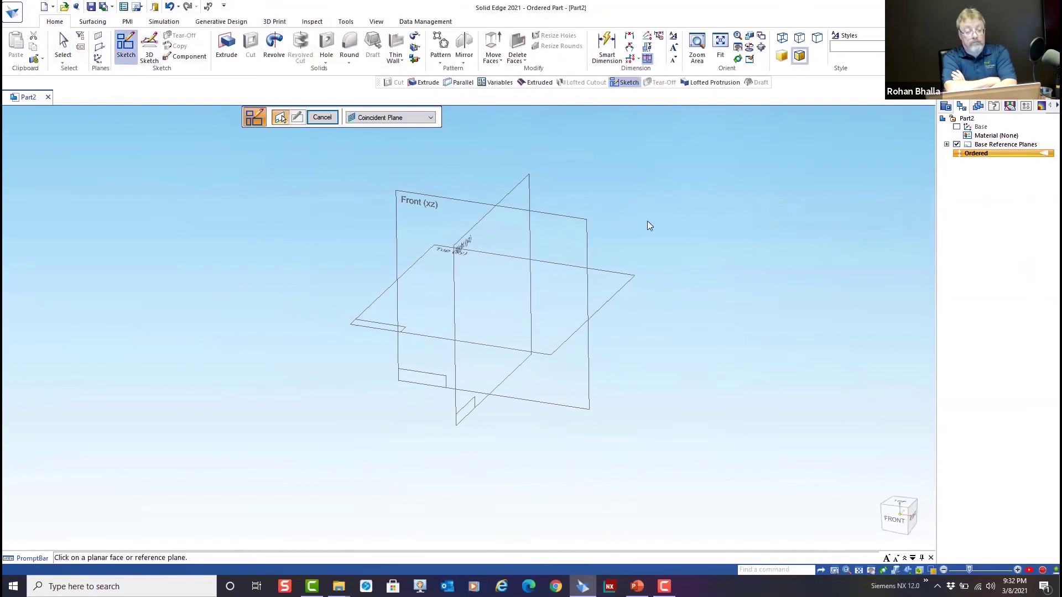
left_click(572, 216)
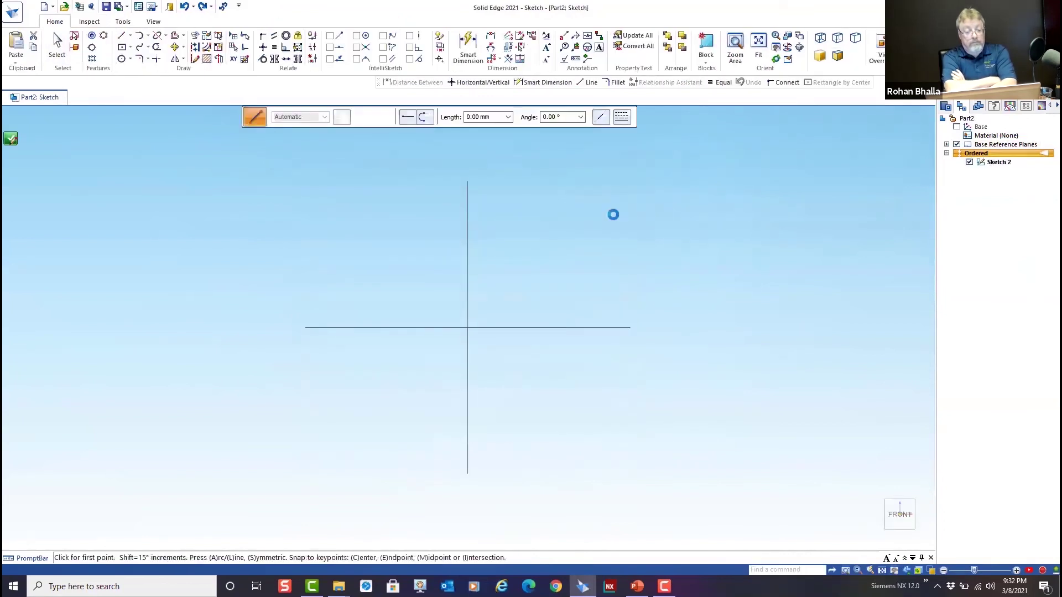
Insert the designfusion.bmp logo image centred in the sketch
left_click(123, 22)
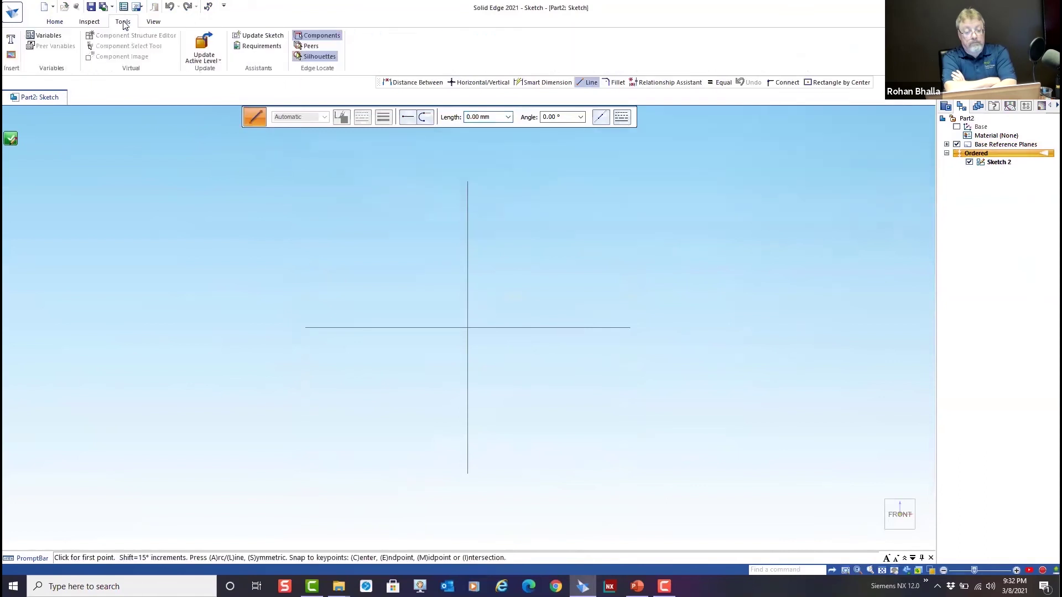
left_click(11, 56)
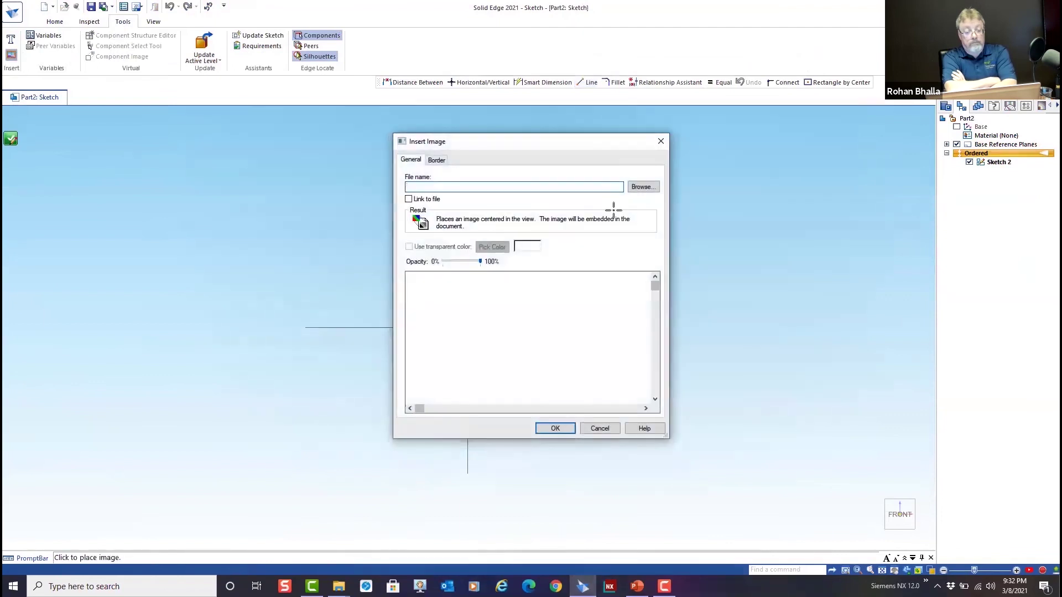
left_click(642, 187)
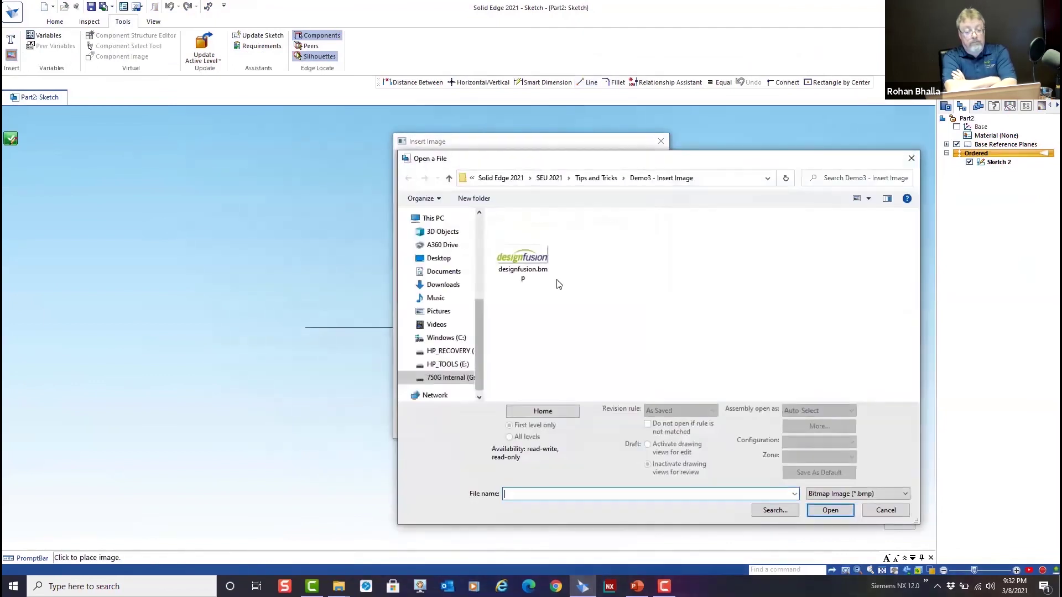
left_click(906, 494)
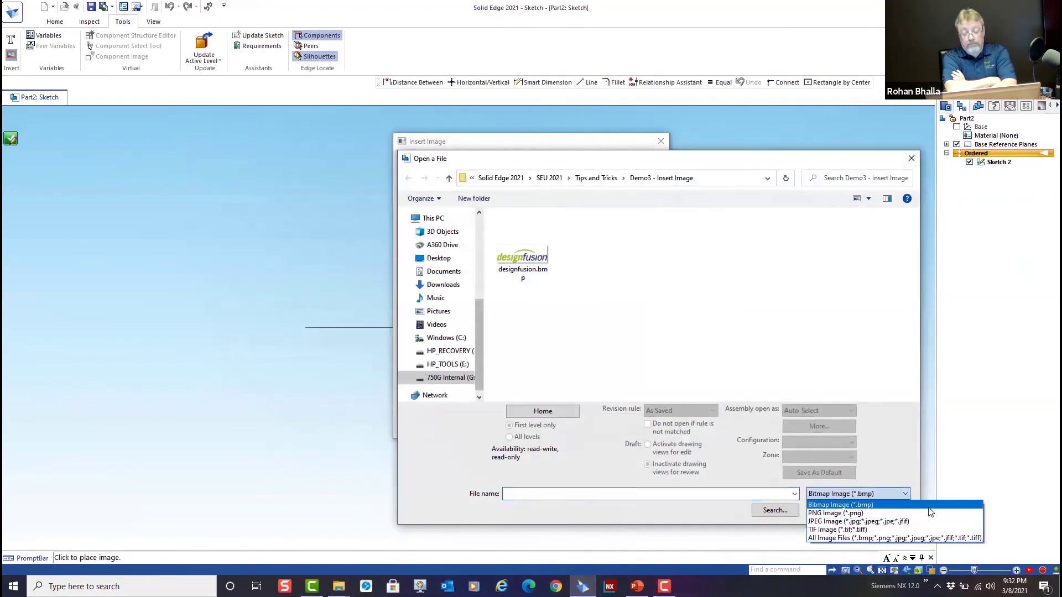
left_click(879, 505)
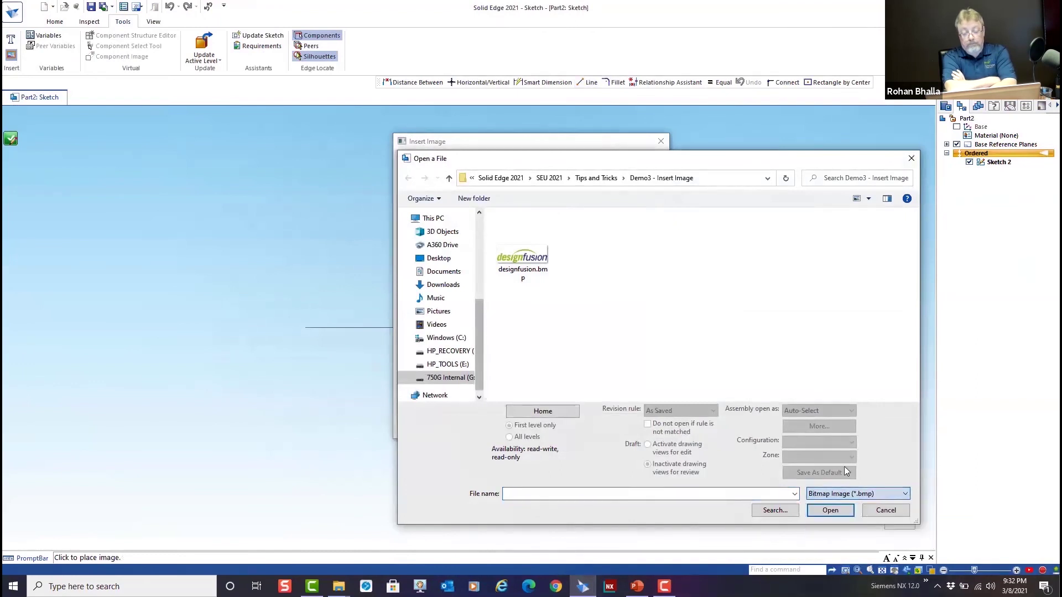
left_click(522, 252)
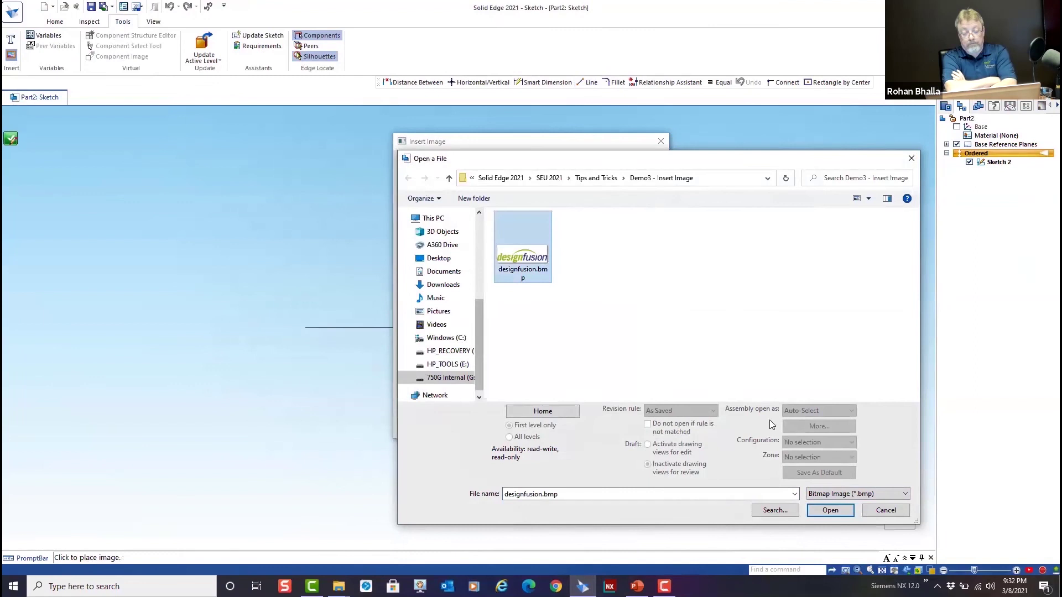
left_click(837, 511)
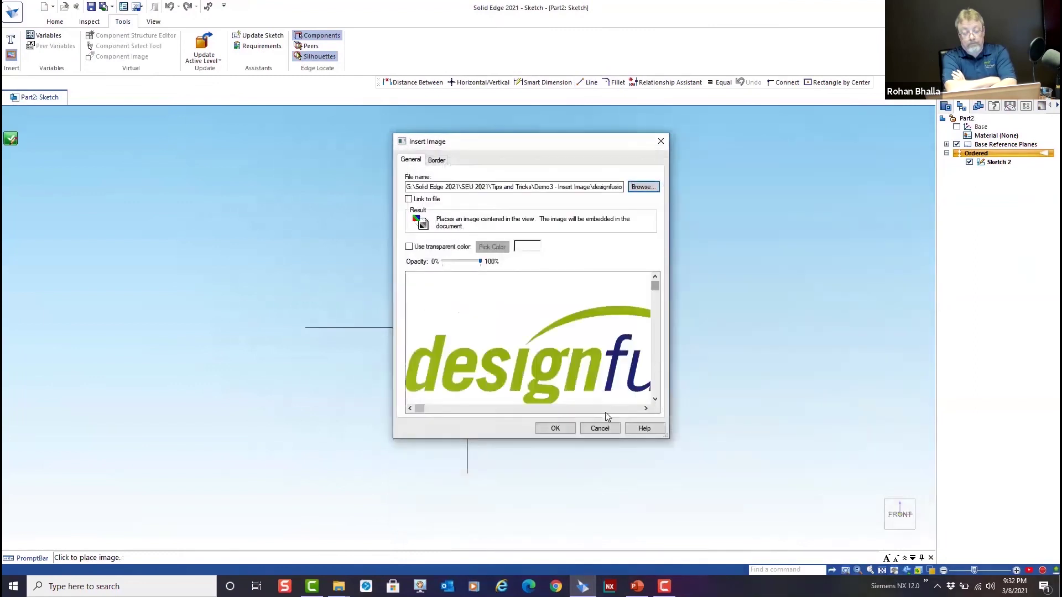
left_click(555, 429)
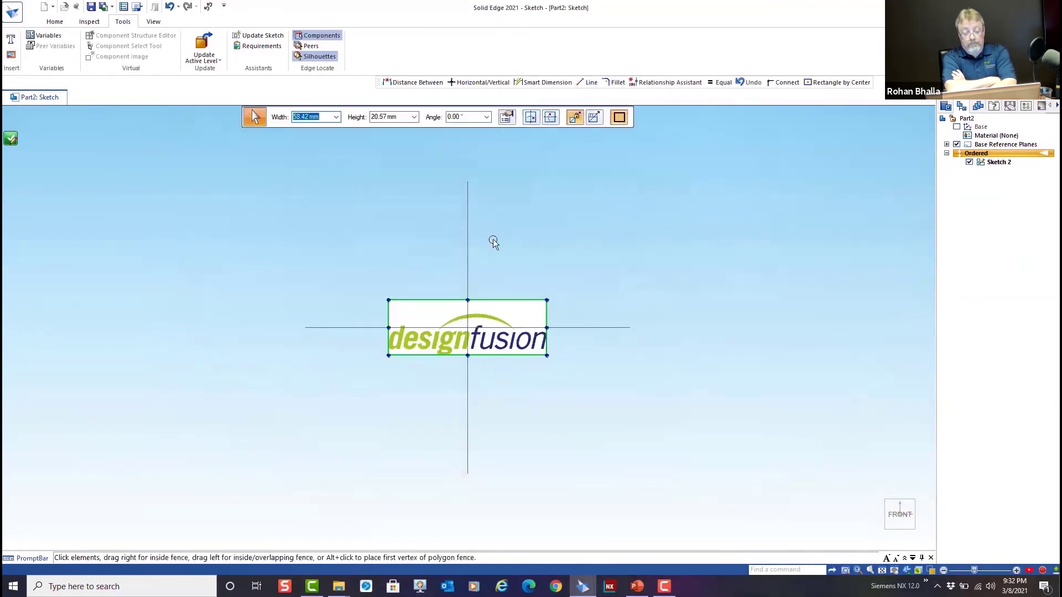
Change the image width from 58.42 mm to 75 mm
left_click(331, 118)
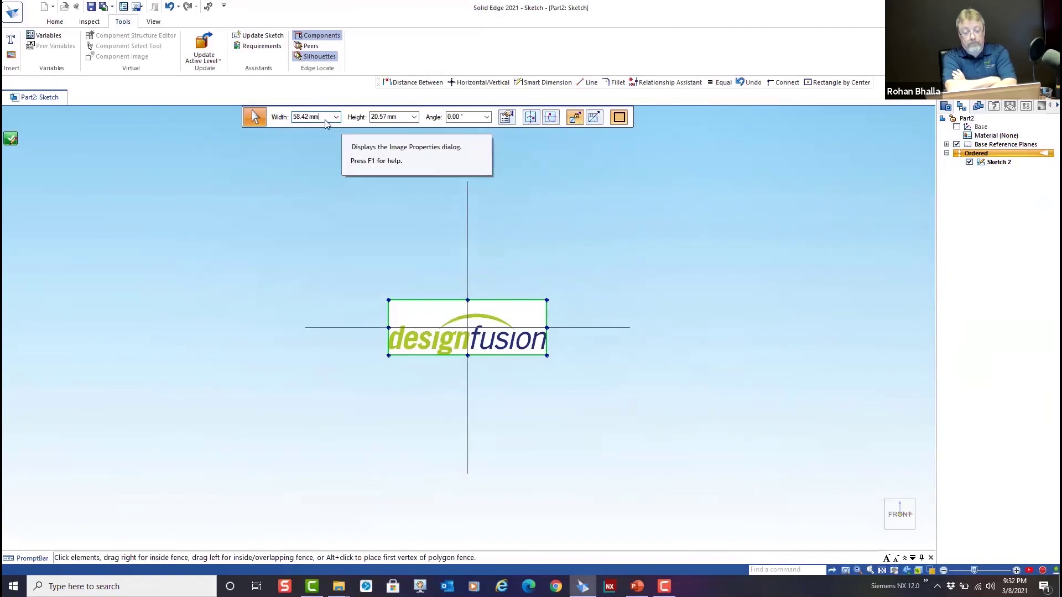
left_click_drag(326, 121, 297, 128)
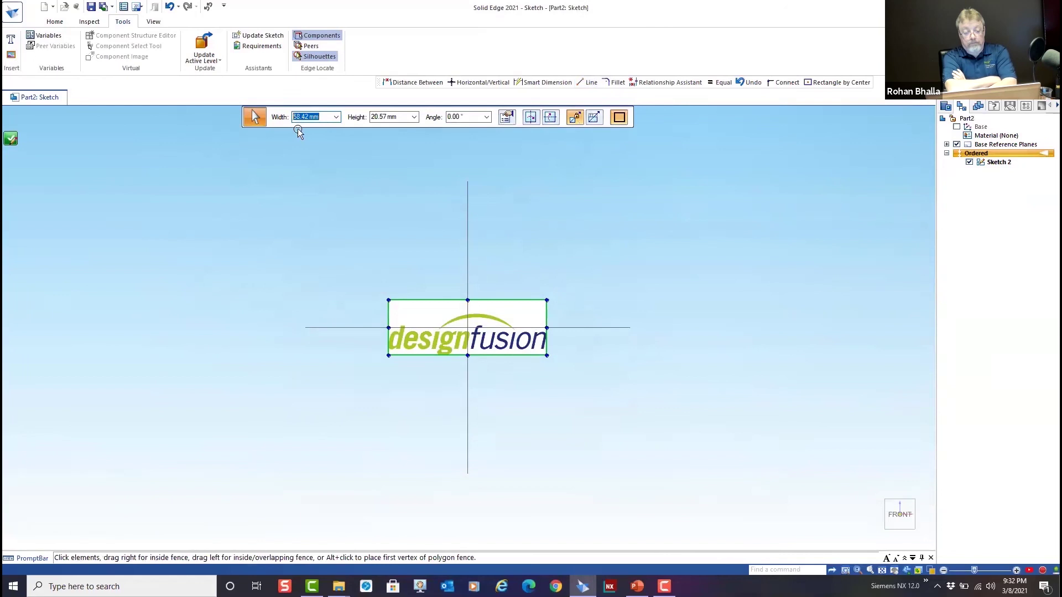
type("75")
key("Tab")
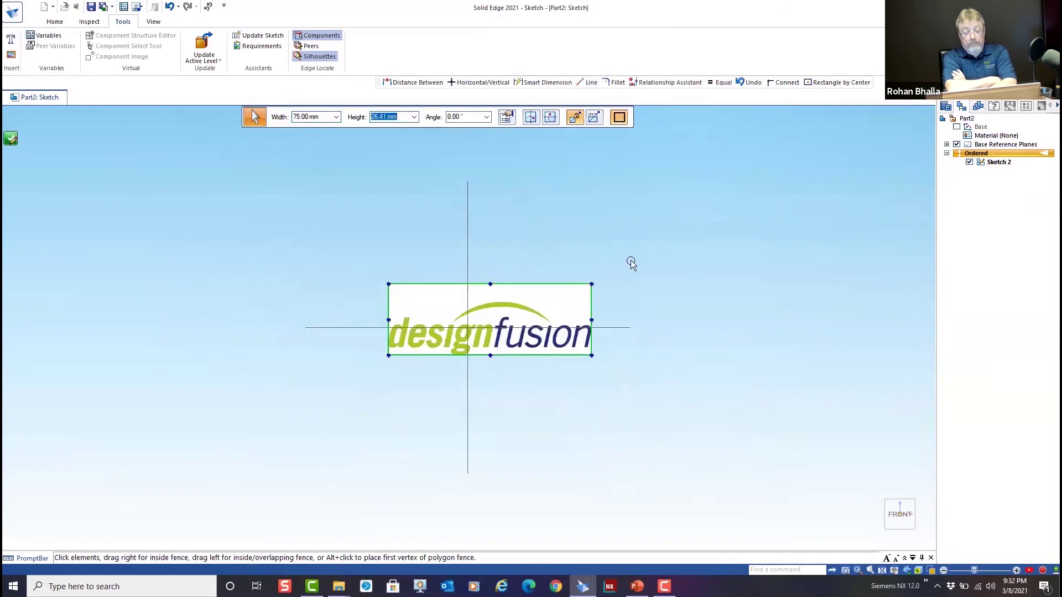
Align the logo's top-edge midpoint to the vertical axis and right-edge midpoint to the horizontal axis
left_click(55, 23)
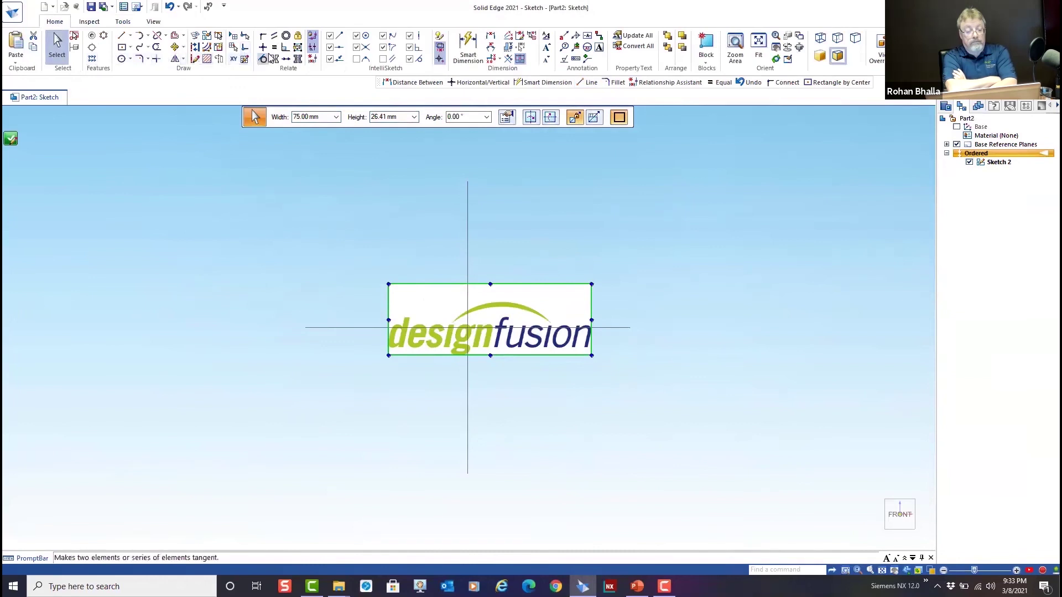
left_click(262, 47)
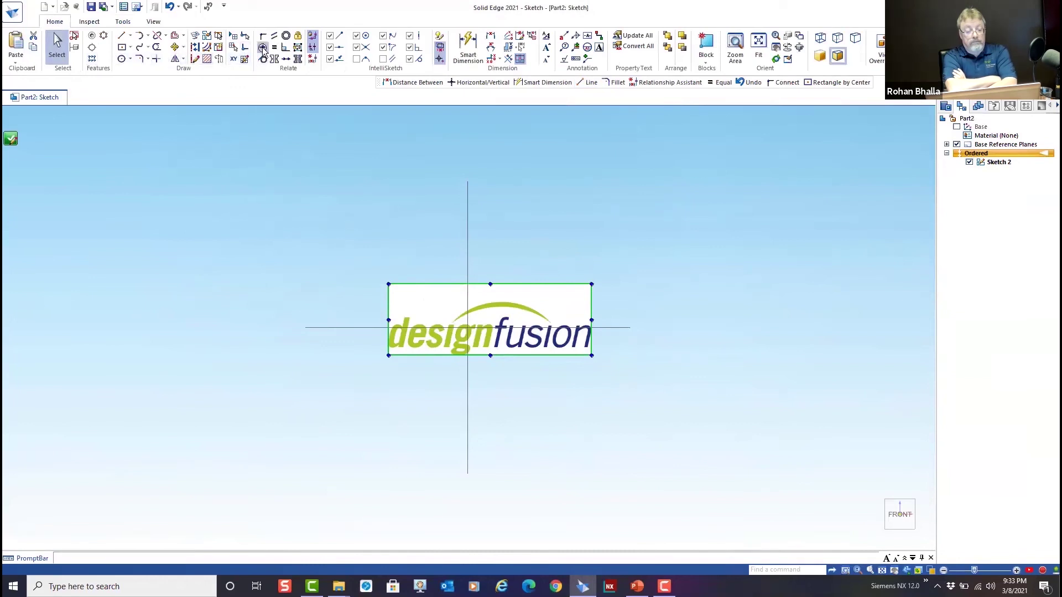
left_click(488, 283)
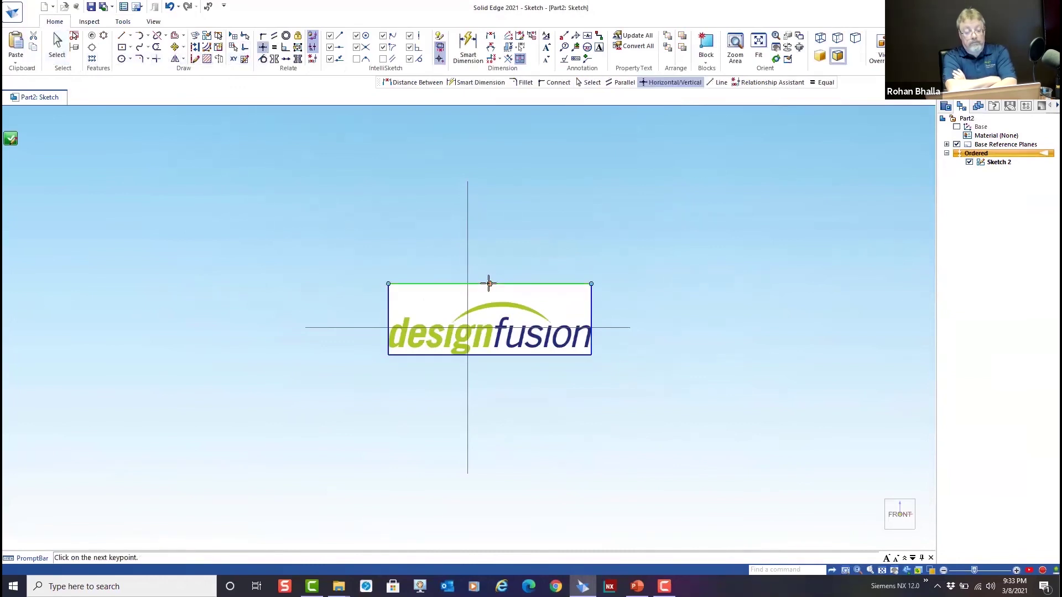
left_click(467, 327)
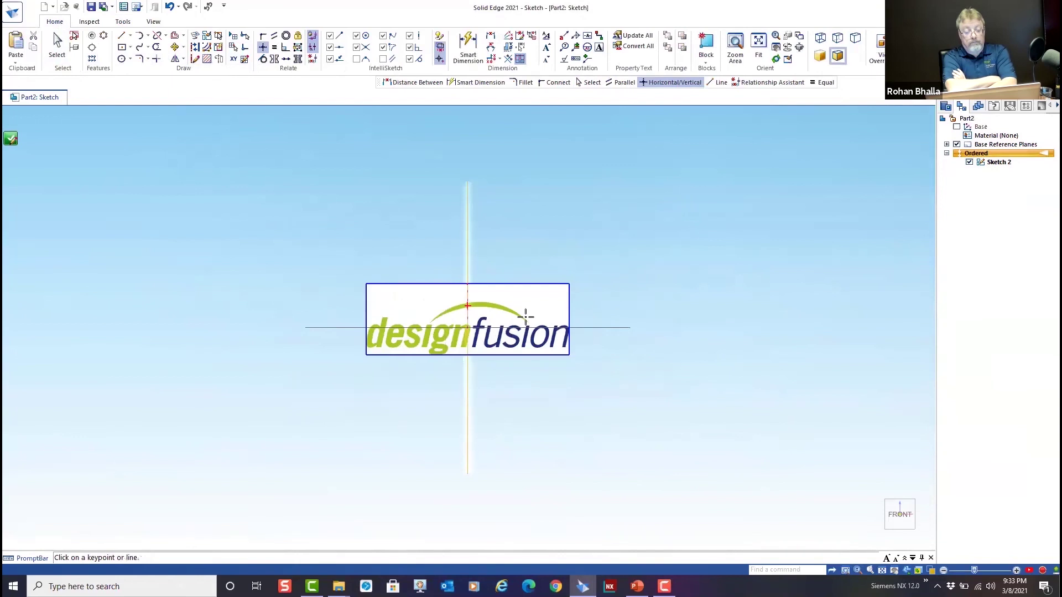
left_click(569, 319)
left_click(481, 327)
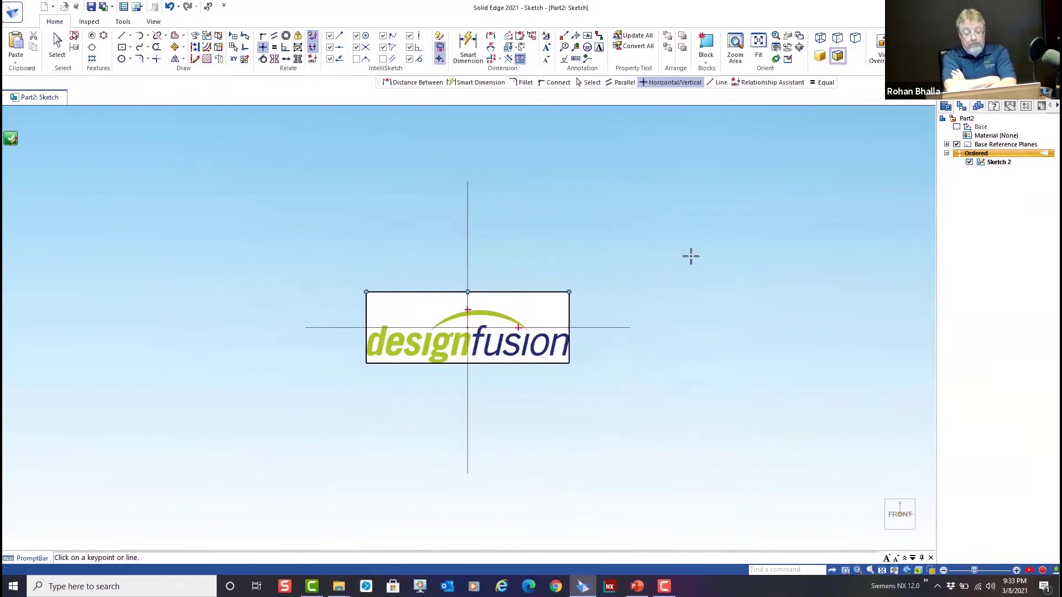
key("Escape")
key("Escape")
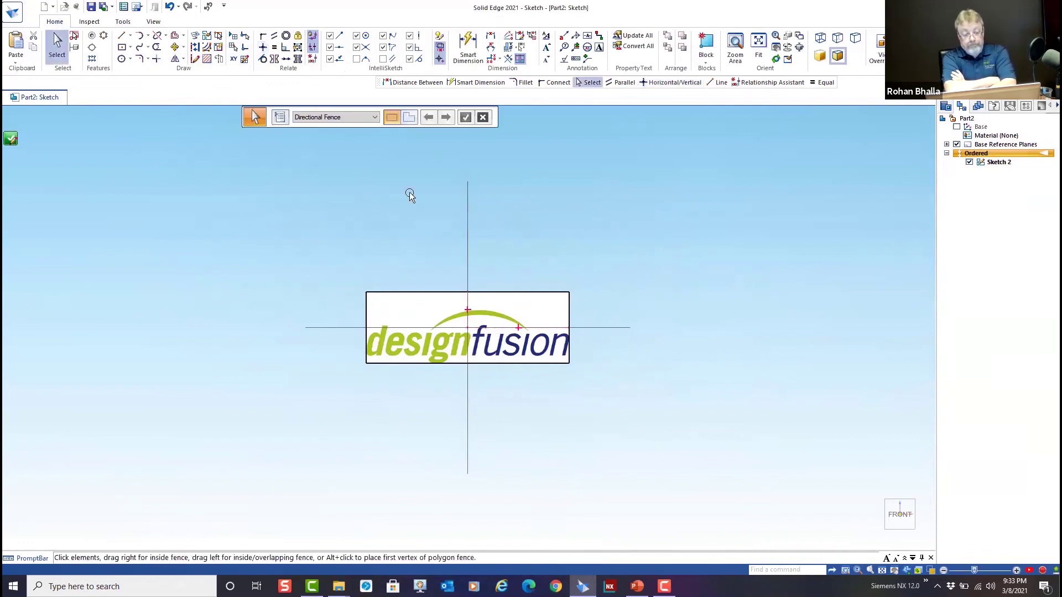
key("Escape")
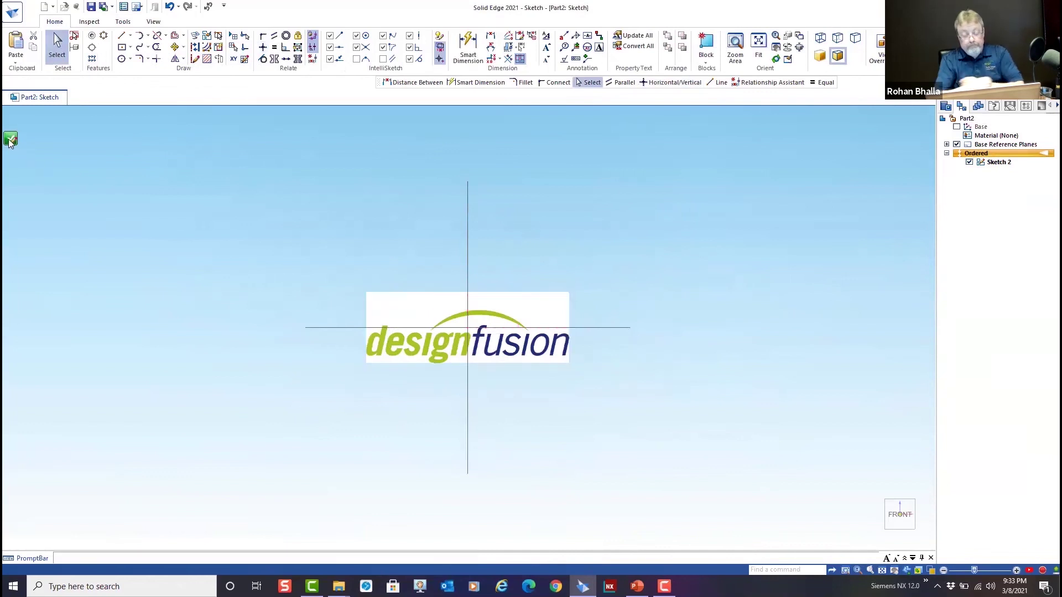